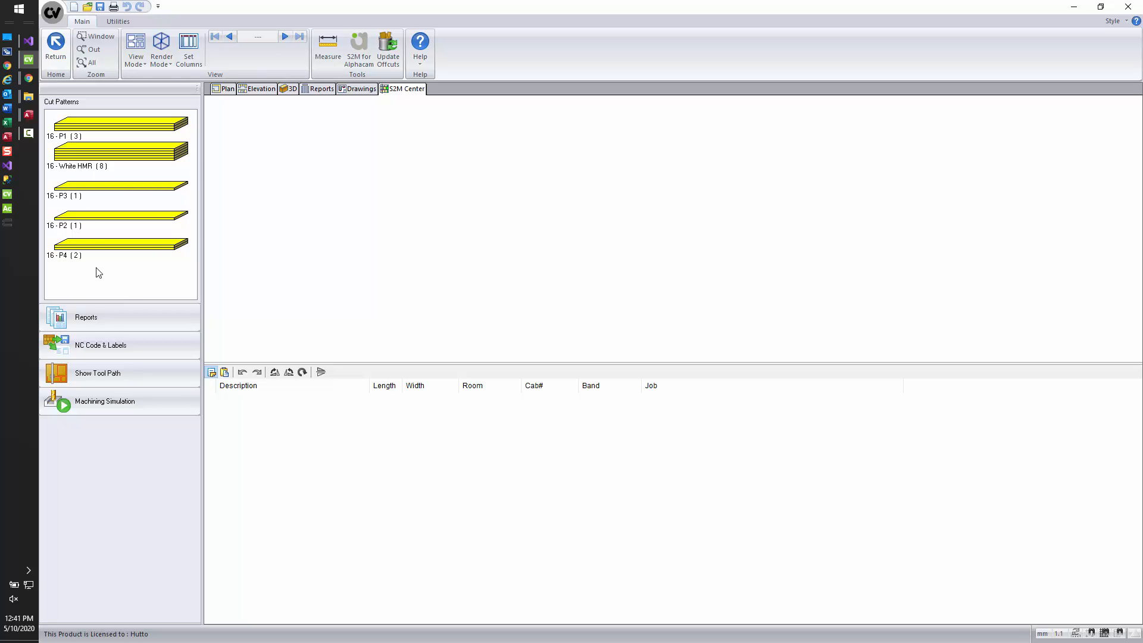
Generate the NC code and labels for the nested 16 mm cut patterns on the Biesse Rover B, and close the output report
click(102, 343)
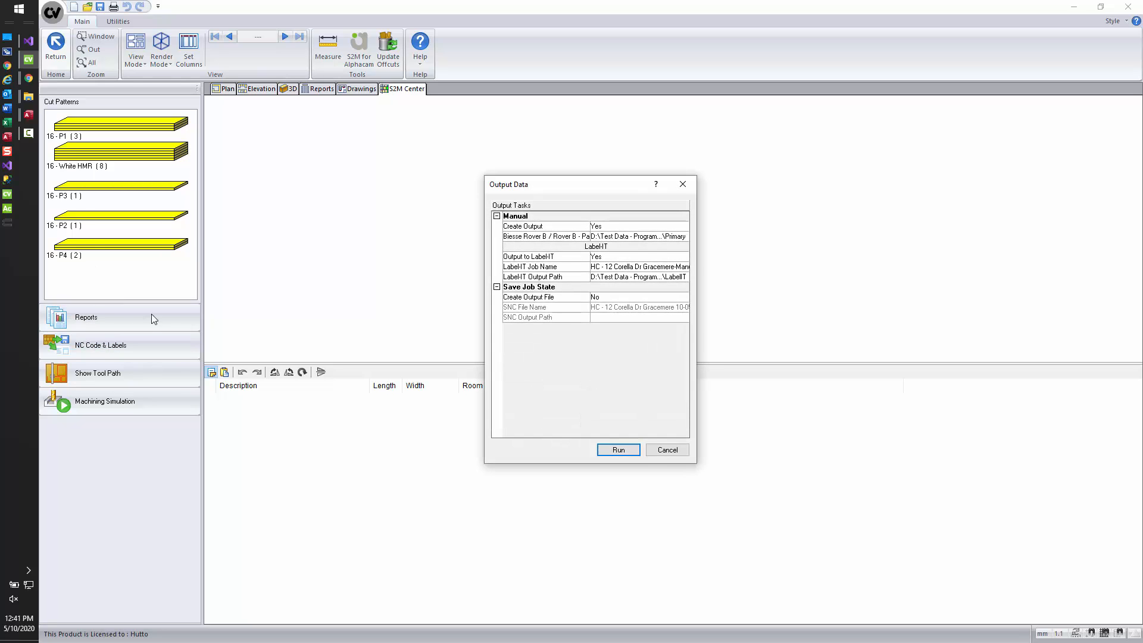
click(618, 451)
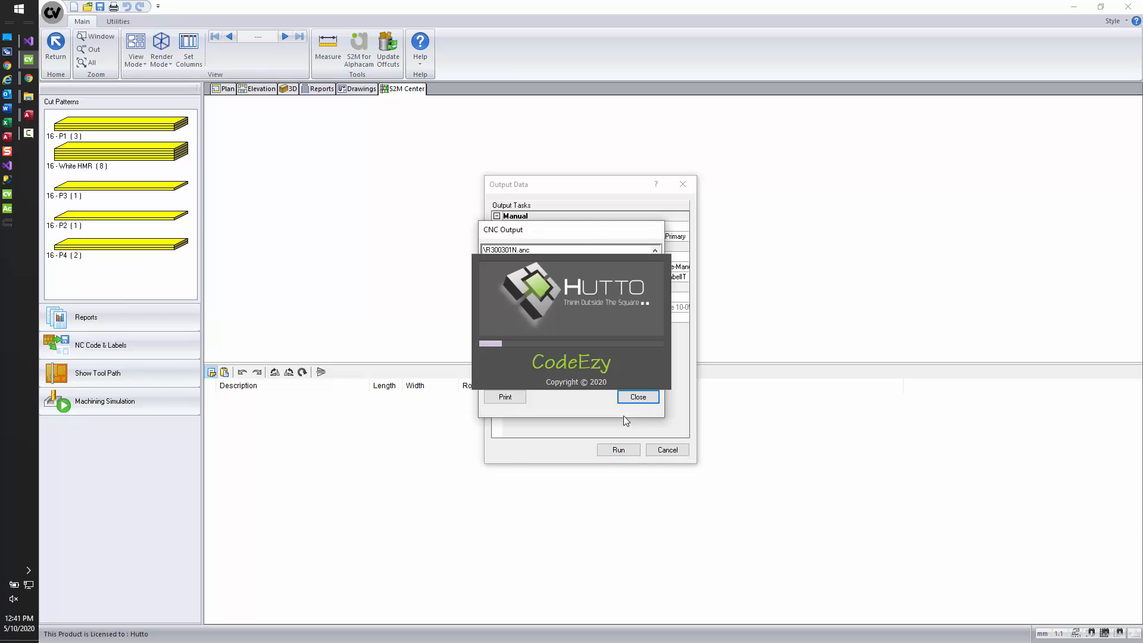
click(637, 397)
click(667, 450)
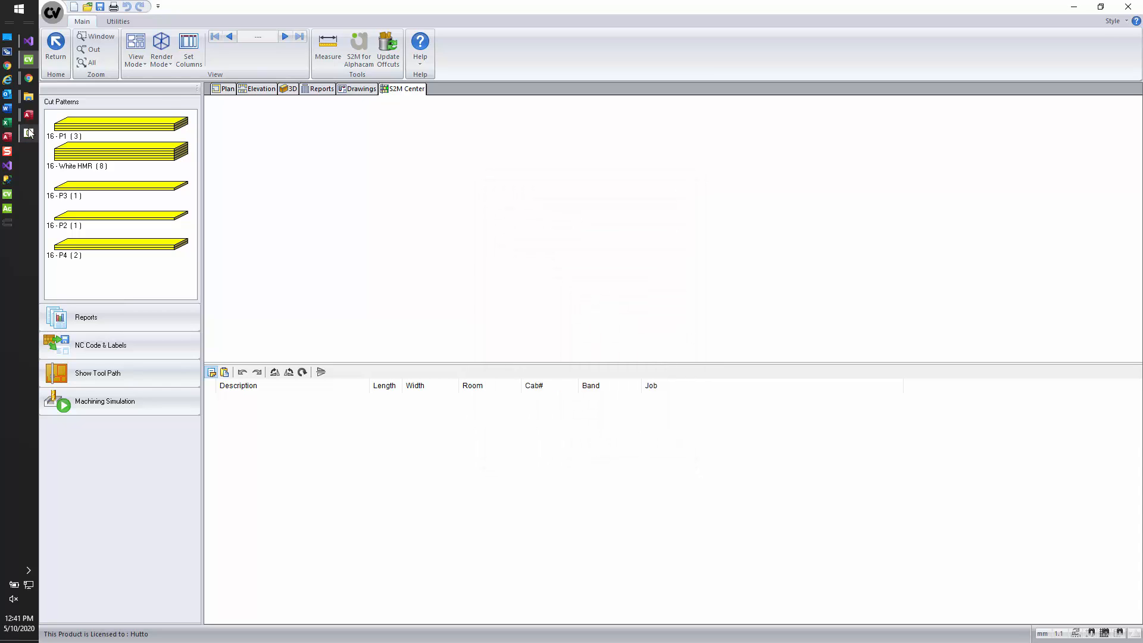
Open the Primary output folder in File Explorer to examine the generated program files
mouse_move(29, 132)
mouse_move(28, 96)
click(101, 48)
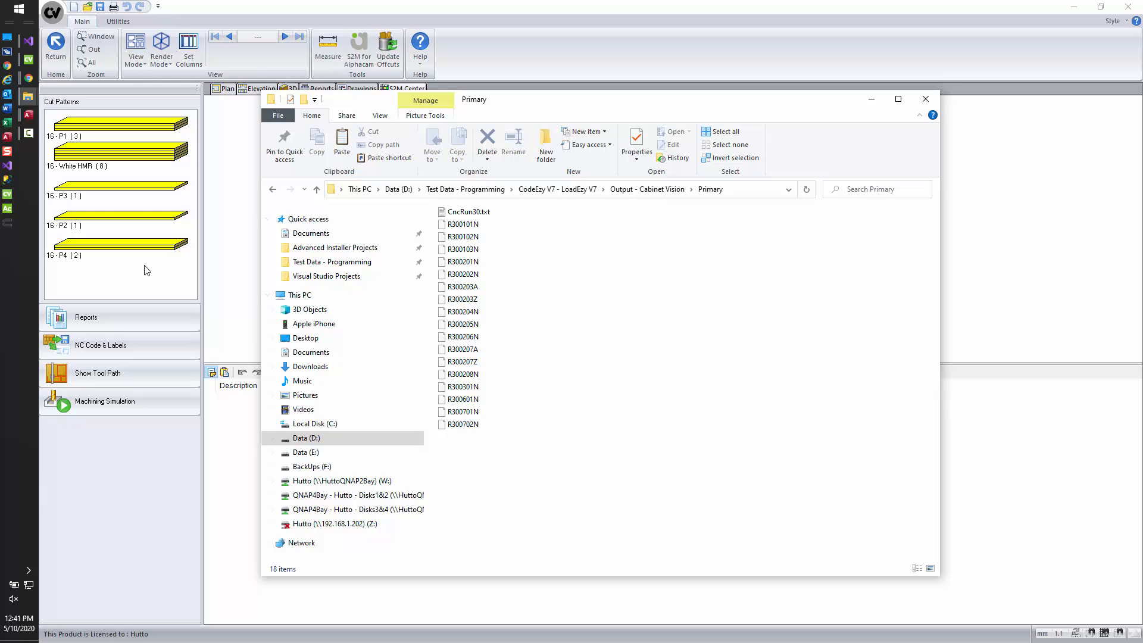
Switch to CodeEzy V7, process the R30 programs under the last job's details, and move the files to storage
click(25, 153)
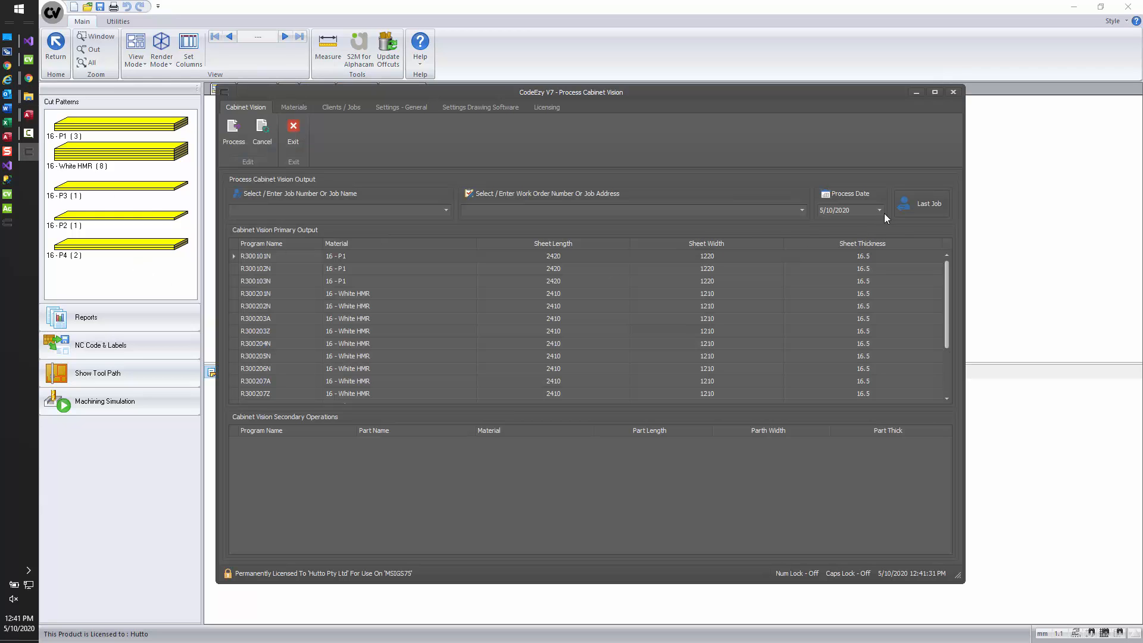
click(927, 209)
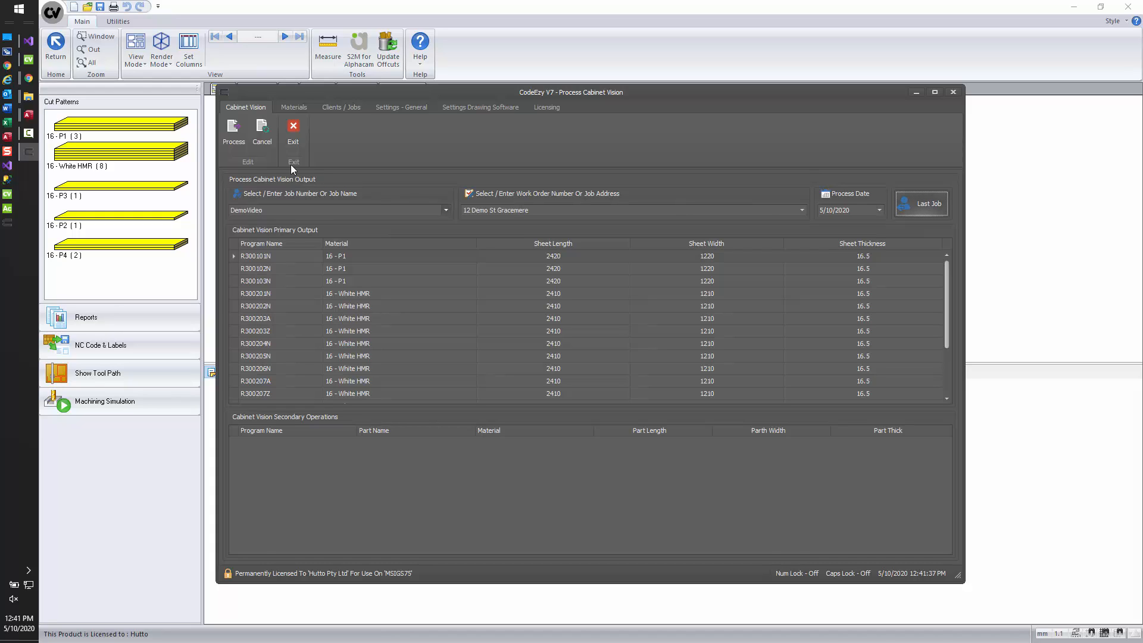
click(231, 136)
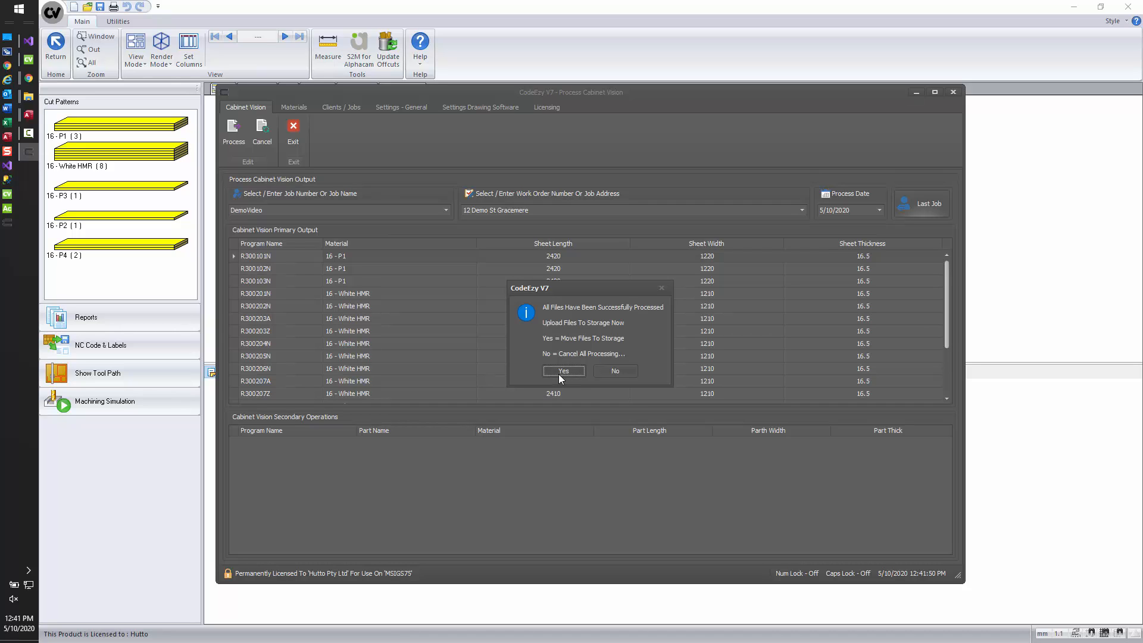
click(562, 371)
click(591, 353)
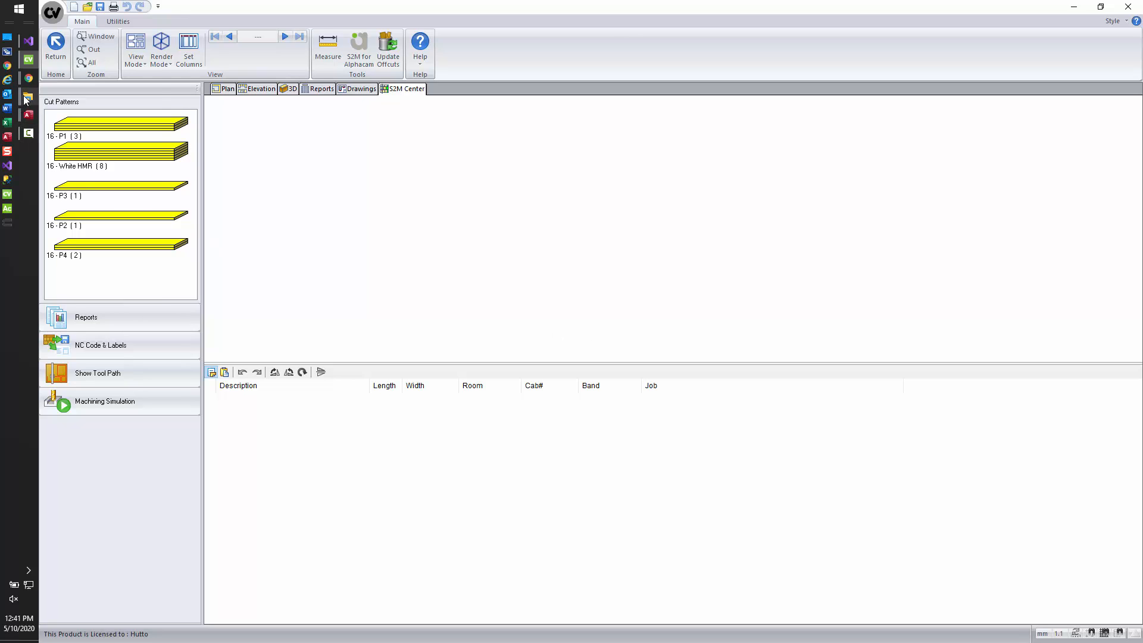
Bring up the output folder in File Explorer again to check its contents after processing
mouse_move(28, 96)
click(78, 125)
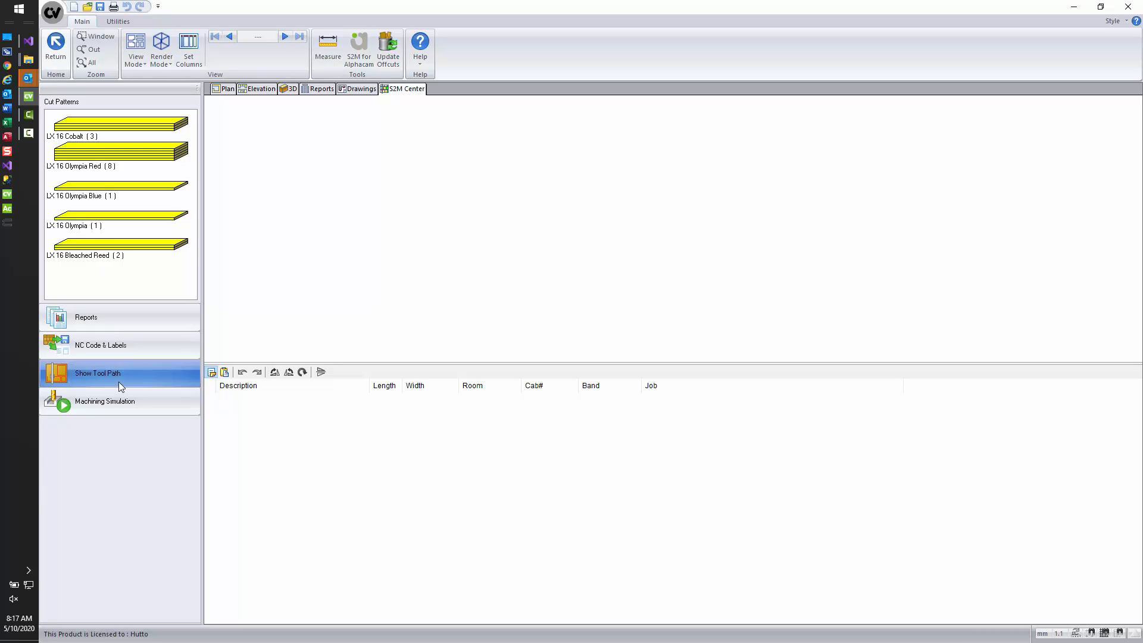
Run the NC code and label output for the LX 16 cut patterns
click(127, 346)
click(617, 450)
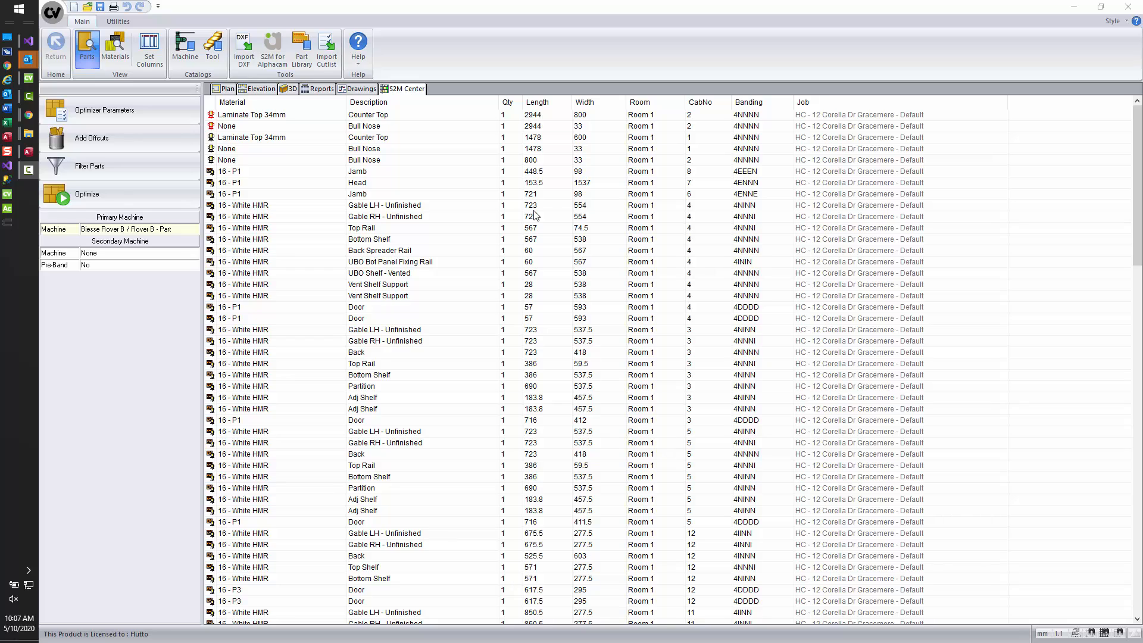
Optimize the parts as run R25 on Biesse Rover B / Rover B - Part, and output the NC code and labels
click(123, 199)
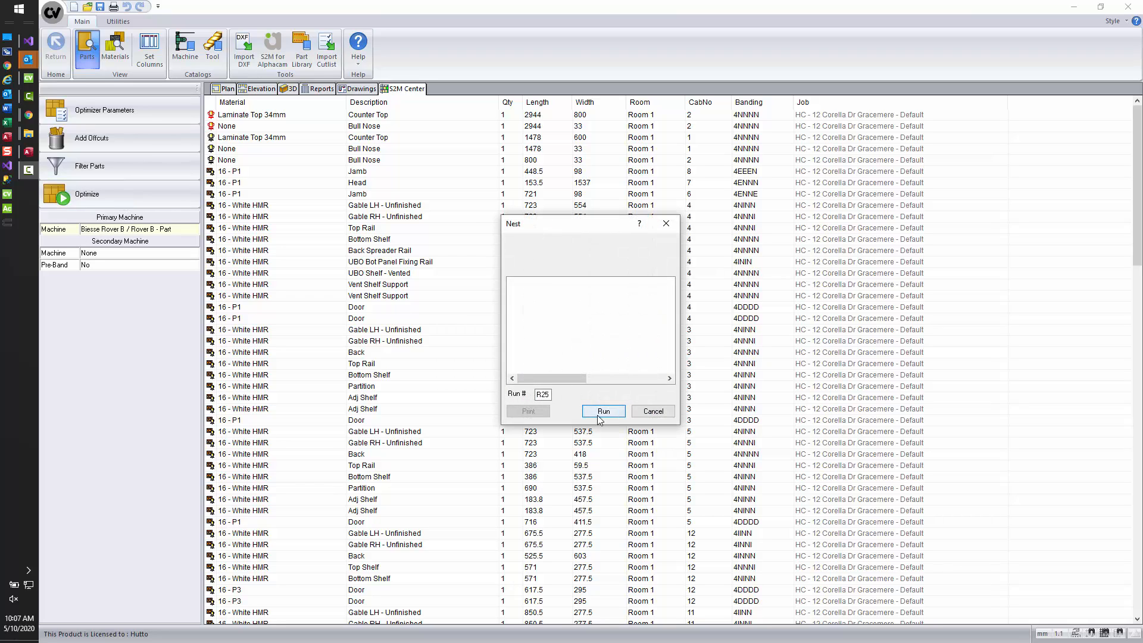
click(598, 414)
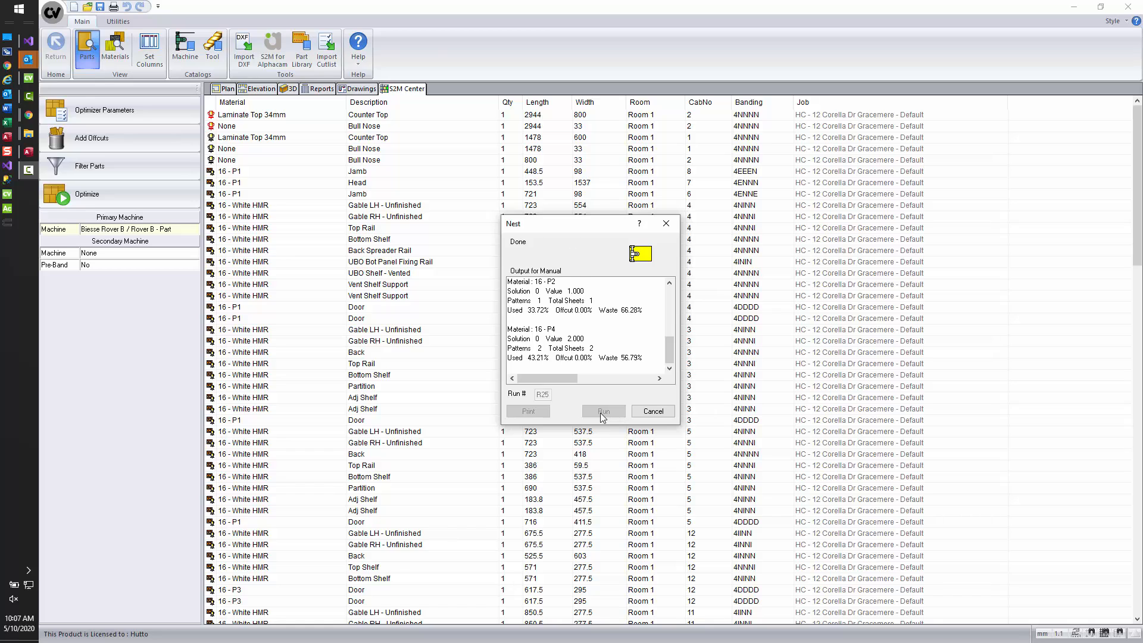
click(171, 353)
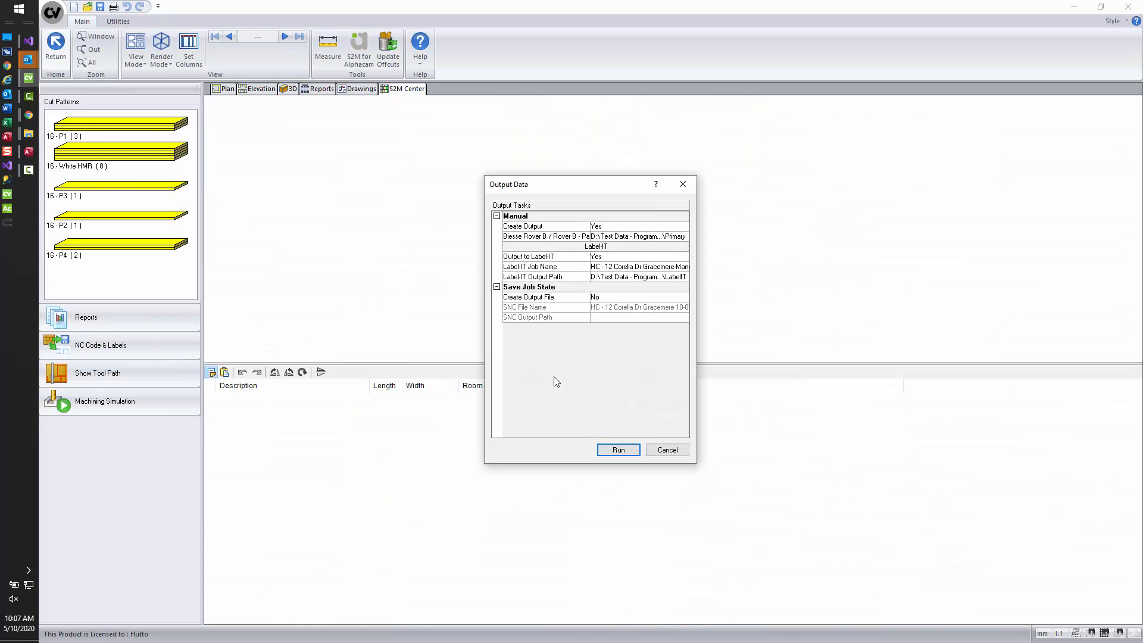
click(613, 450)
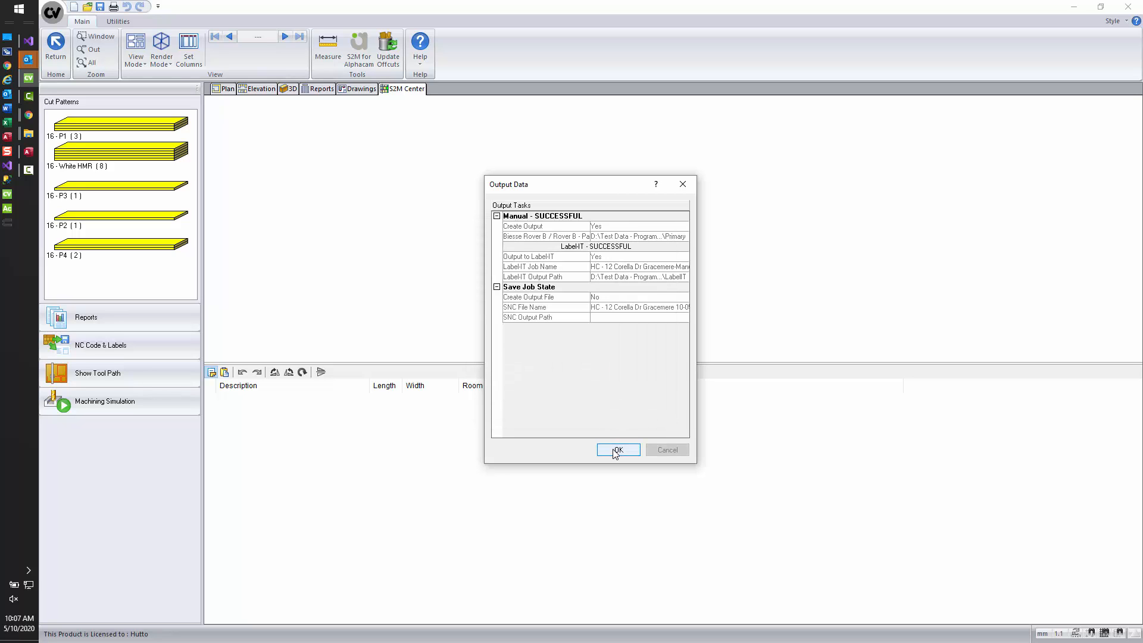
click(618, 450)
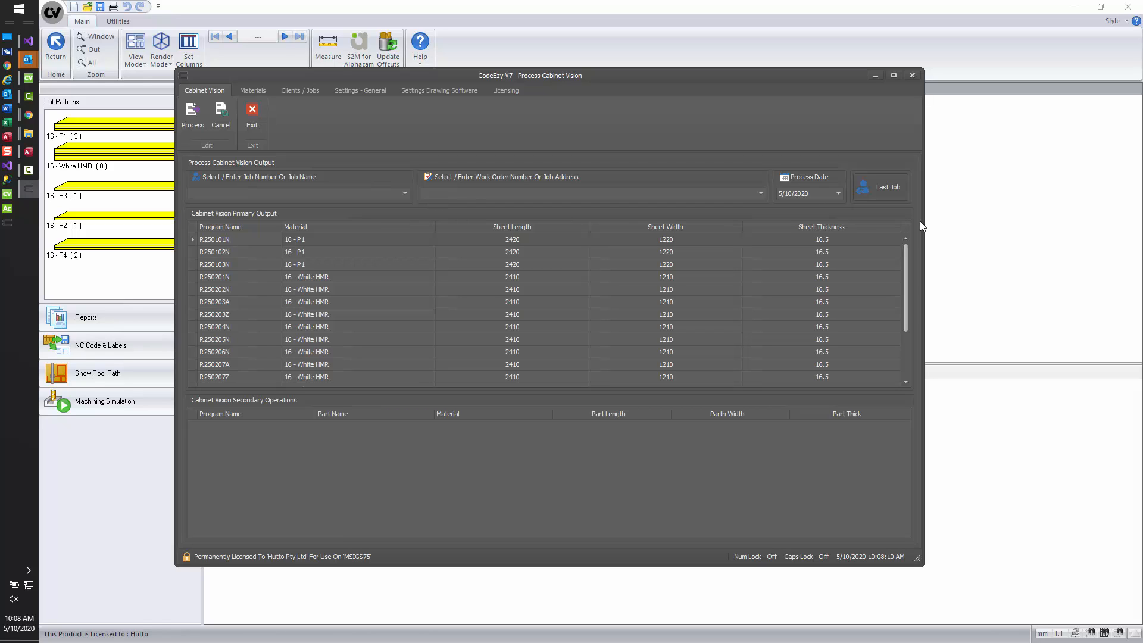
Process the R25 programs in CodeEzy with the last job's details, and move the files to storage
click(883, 195)
click(202, 126)
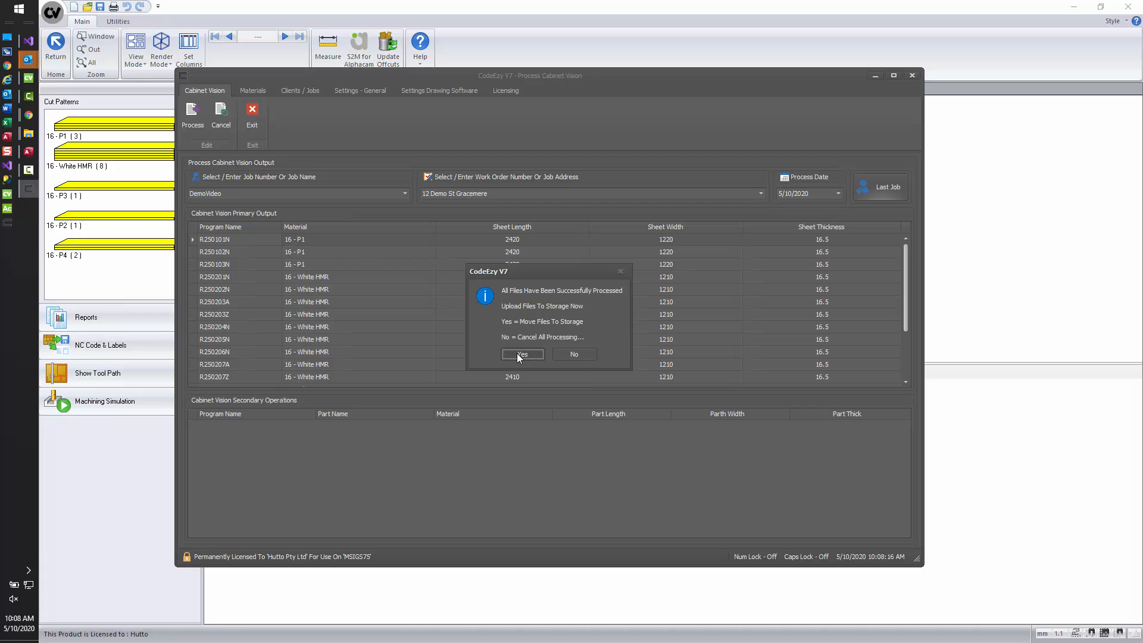
click(518, 354)
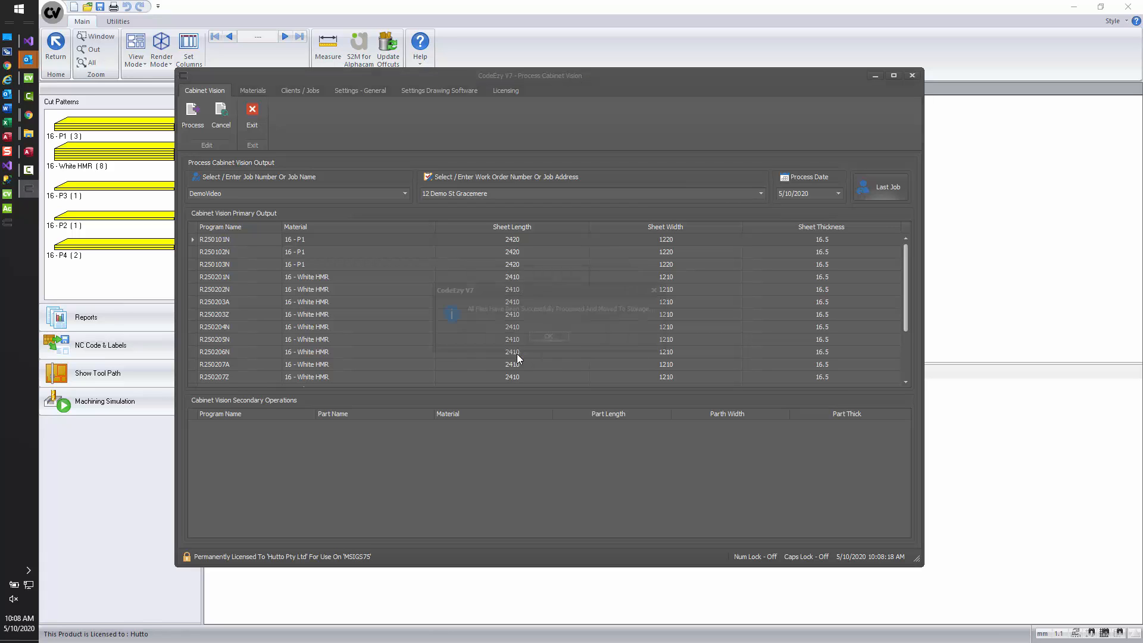
click(546, 338)
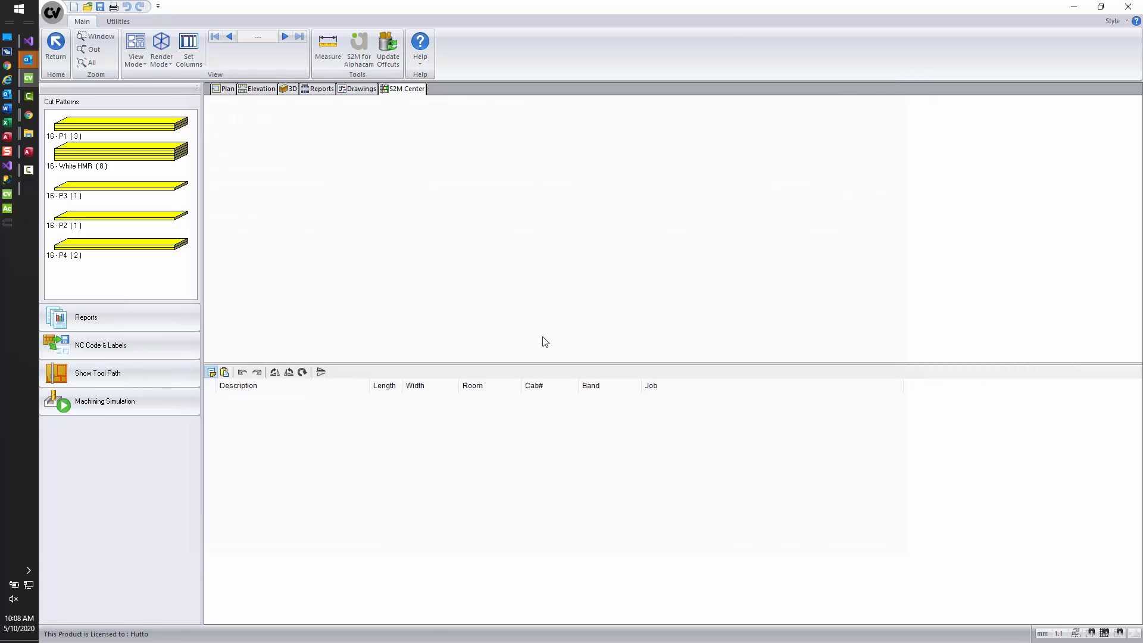
Return to the parts list, set the primary machine to Anderson - 3612 / RoverB, and optimize the parts as run R26
click(56, 44)
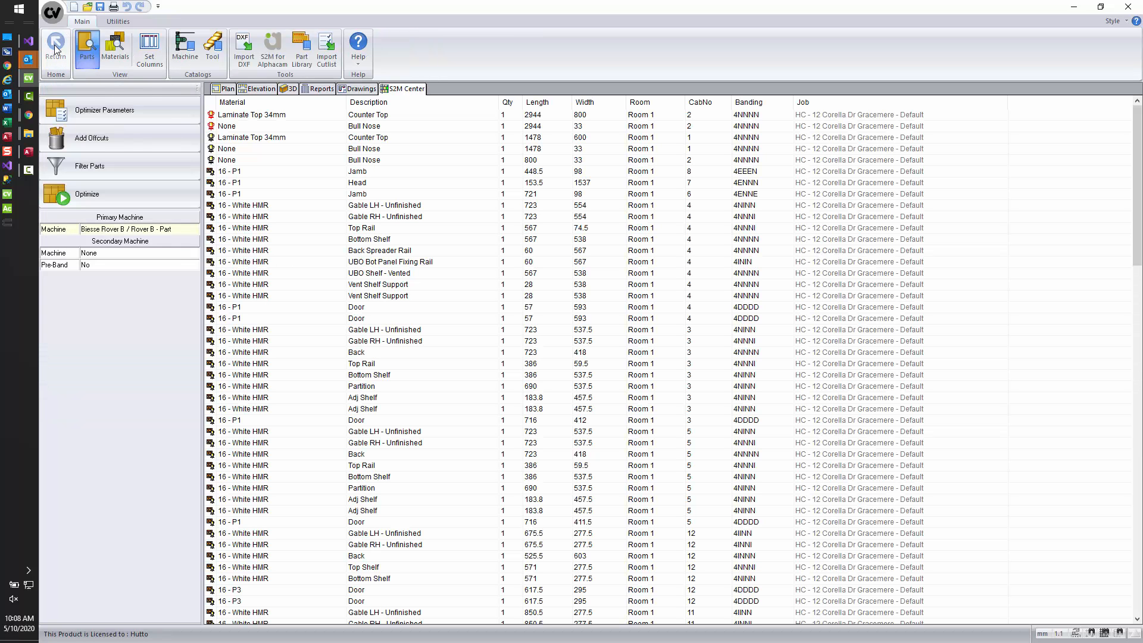
click(193, 230)
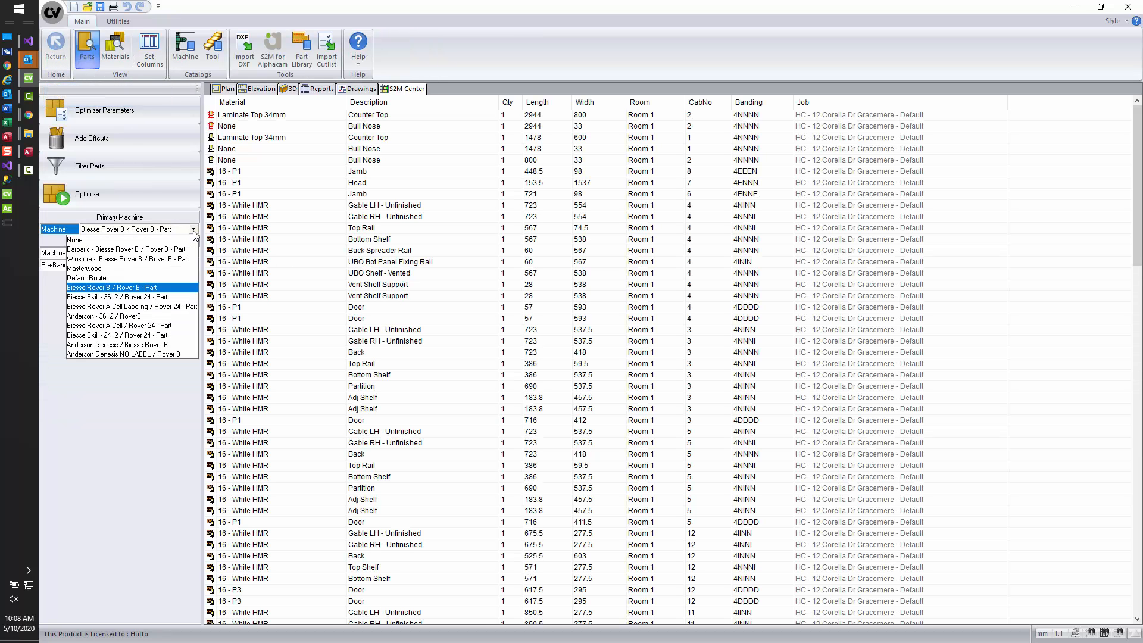
click(114, 316)
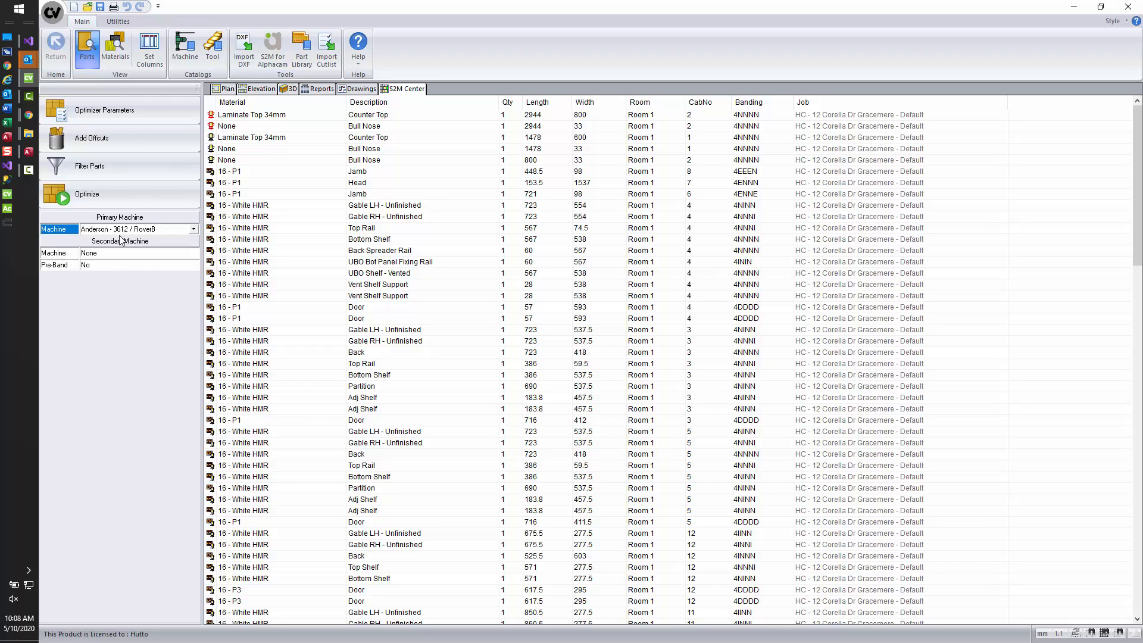
click(124, 194)
click(602, 411)
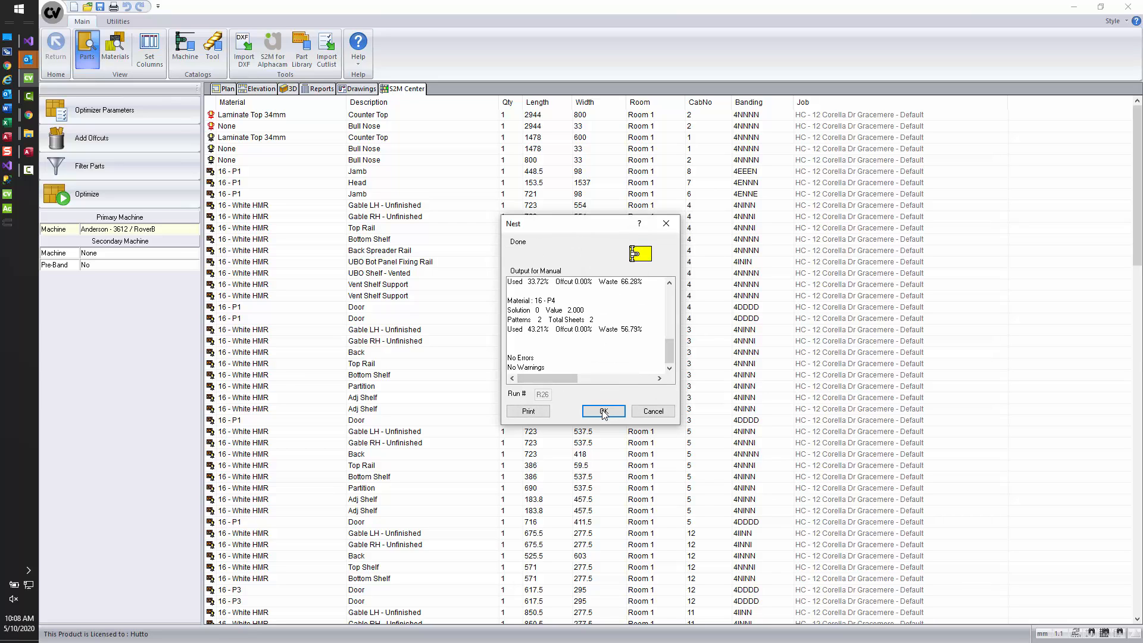
click(603, 411)
Output the NC code and labels of run R26 for the Anderson - 3612 / RoverB, and close the output report
click(139, 350)
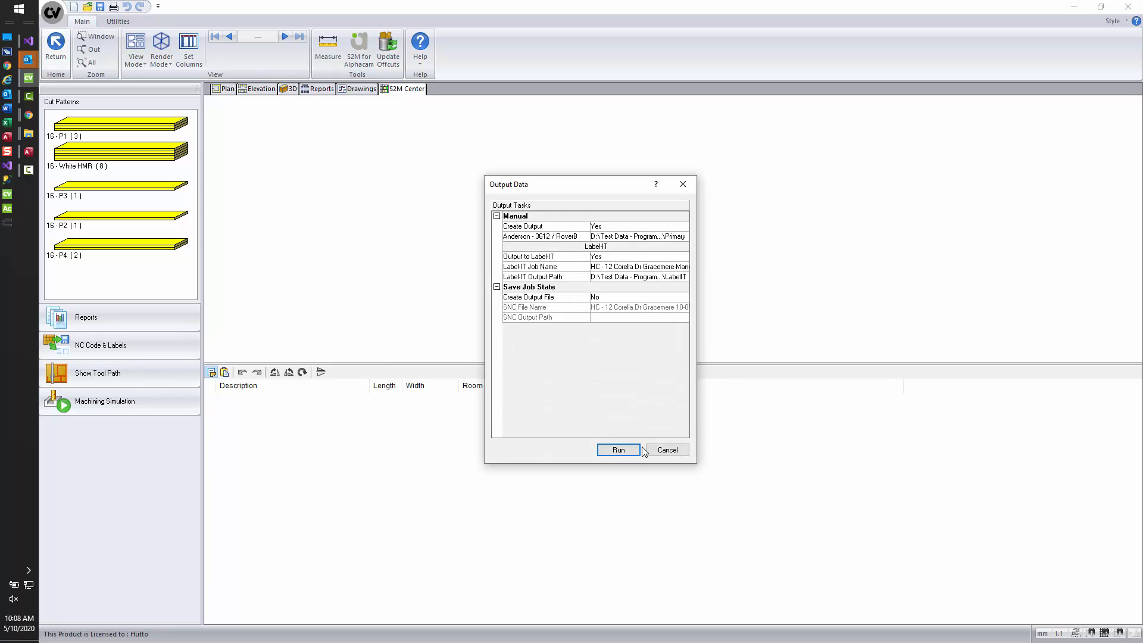
click(602, 451)
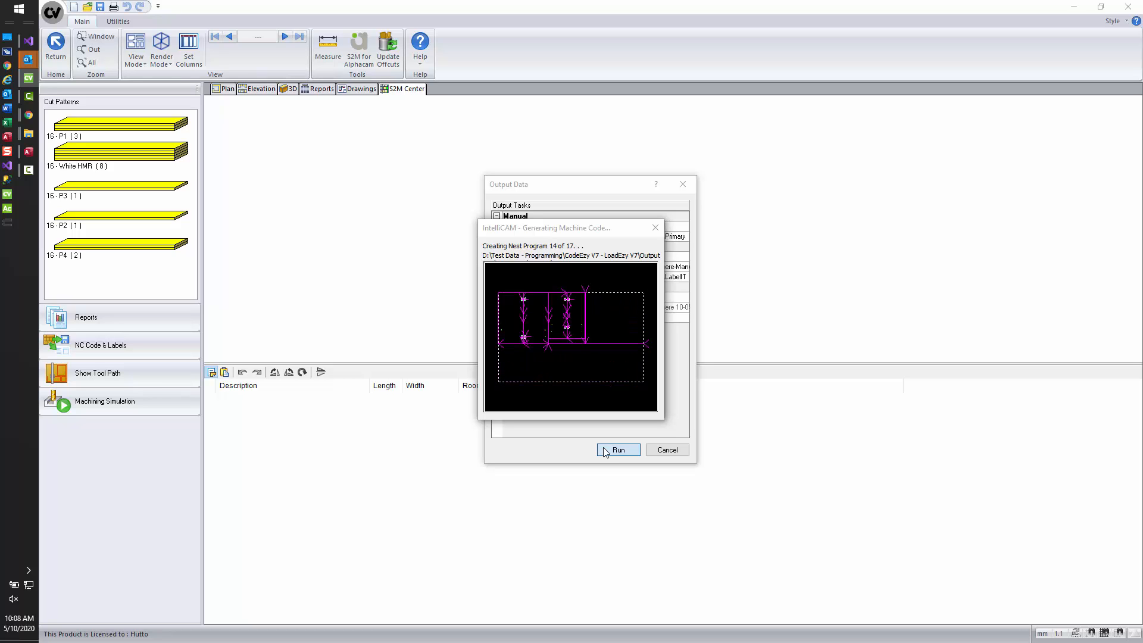
click(638, 397)
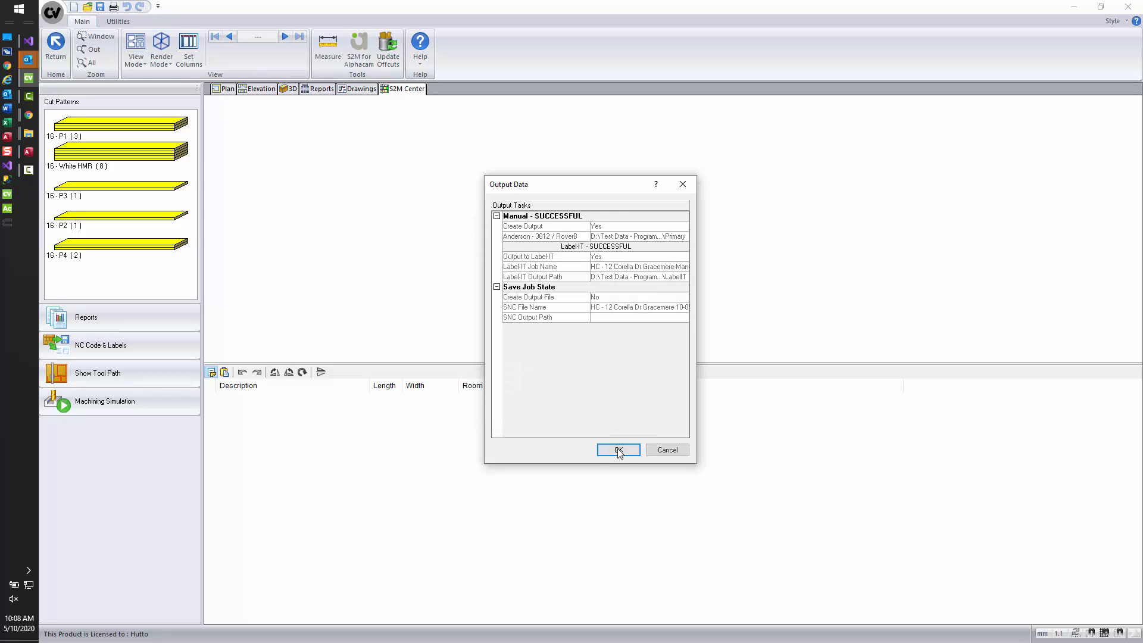
click(617, 450)
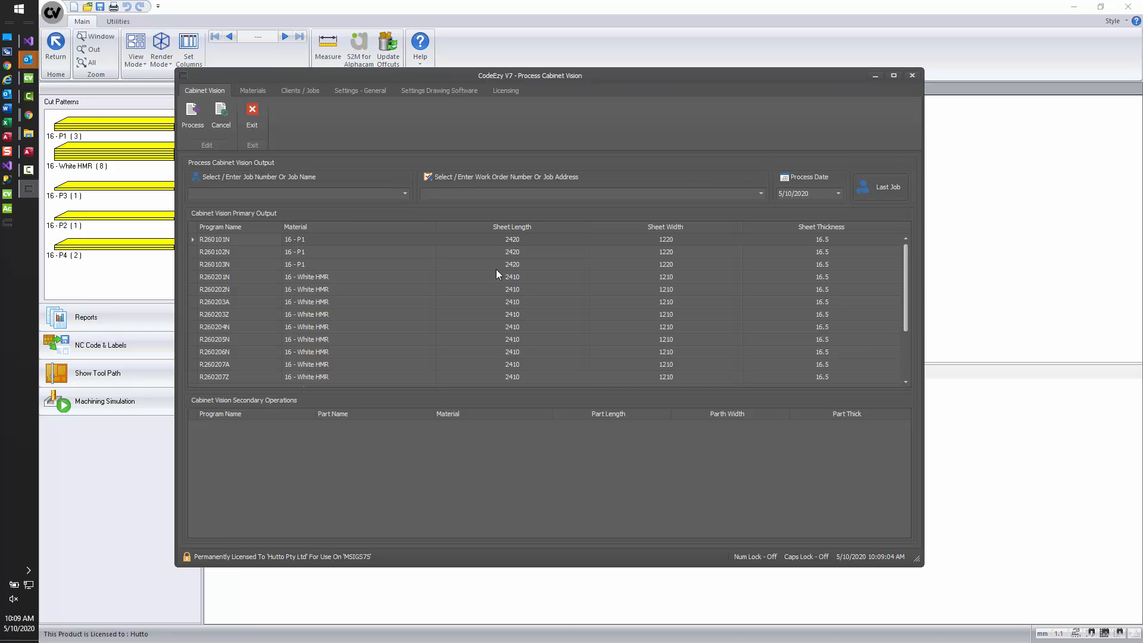
Process the R26 programs in CodeEzy with the last job's details, and move the files to storage
click(874, 190)
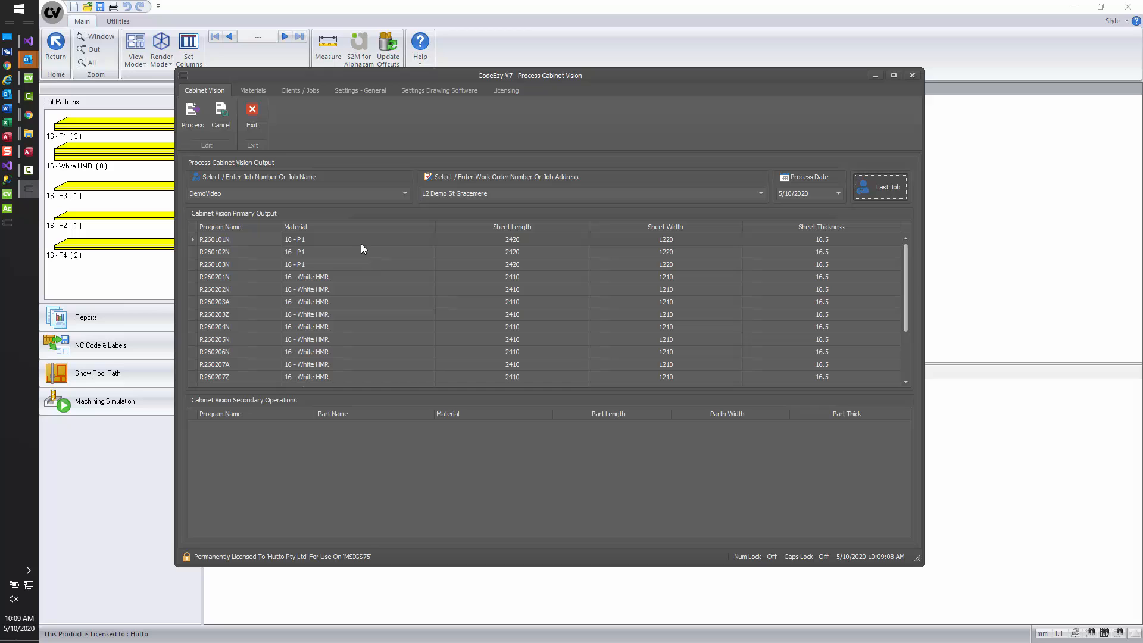
click(192, 114)
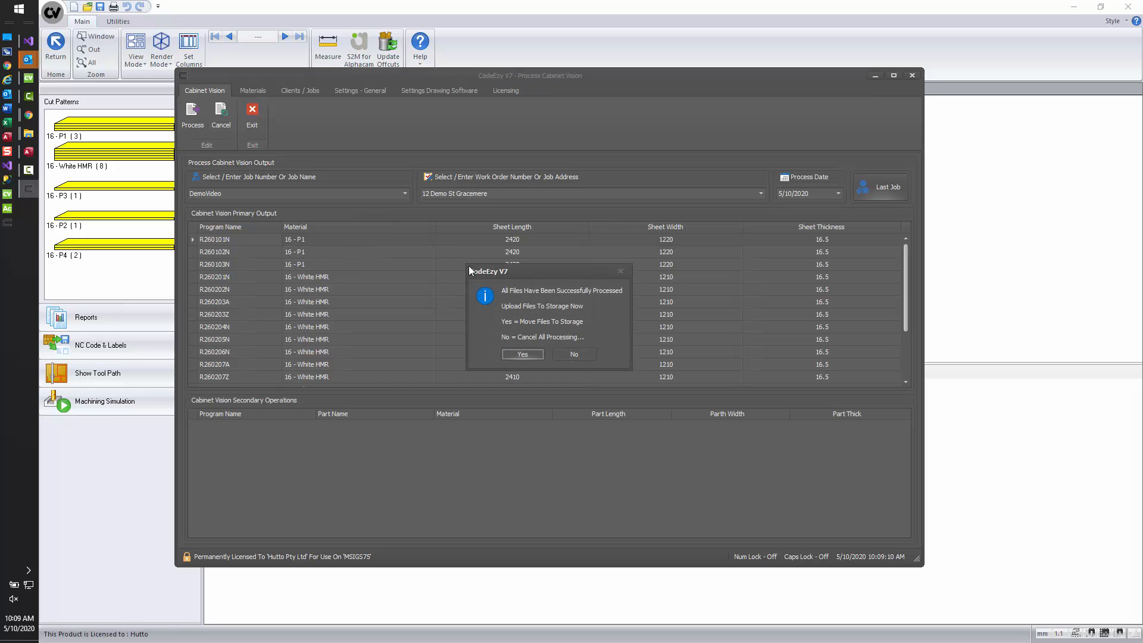
click(522, 354)
click(547, 337)
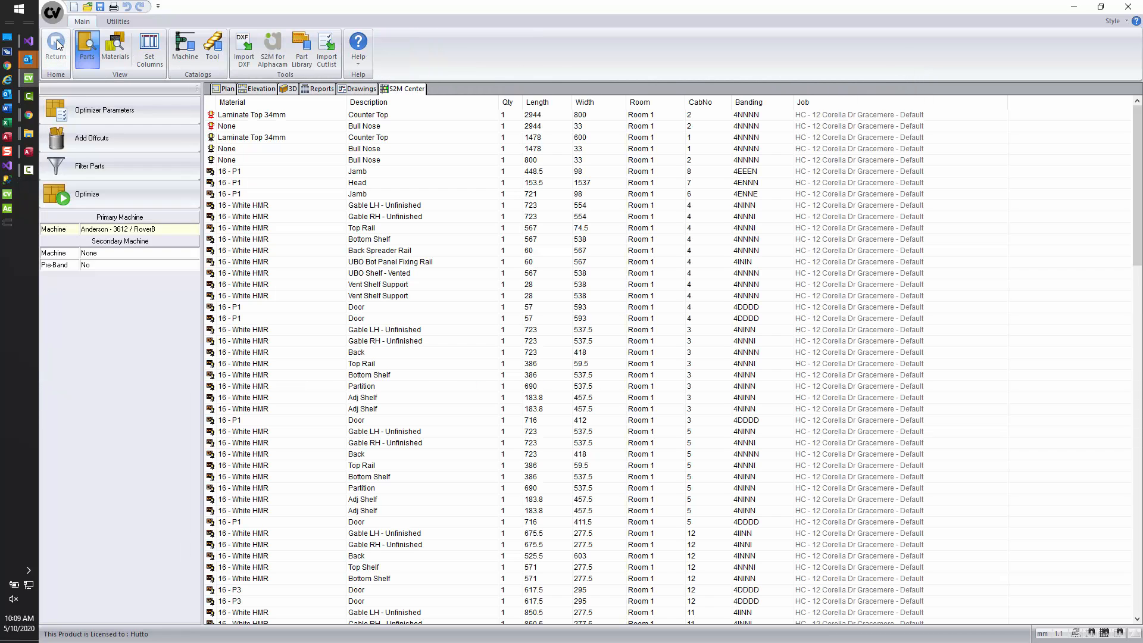
Change the primary machine to Biesse Skill - 2412 / Rover 24 - Part, and optimize the parts as run R27
click(194, 230)
click(195, 229)
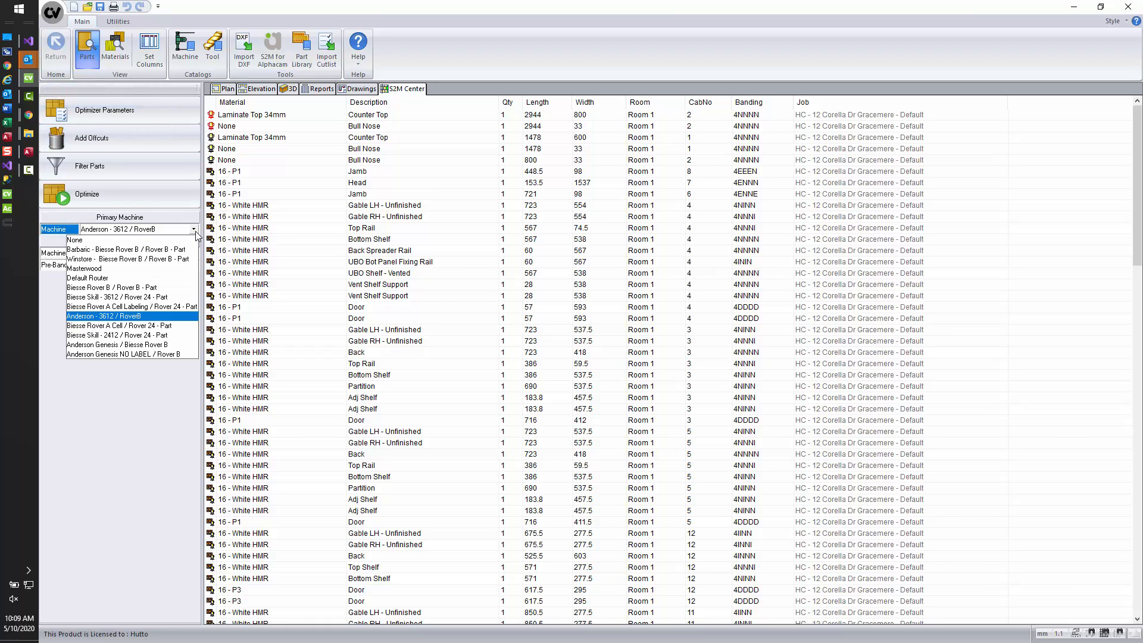
click(145, 335)
click(116, 194)
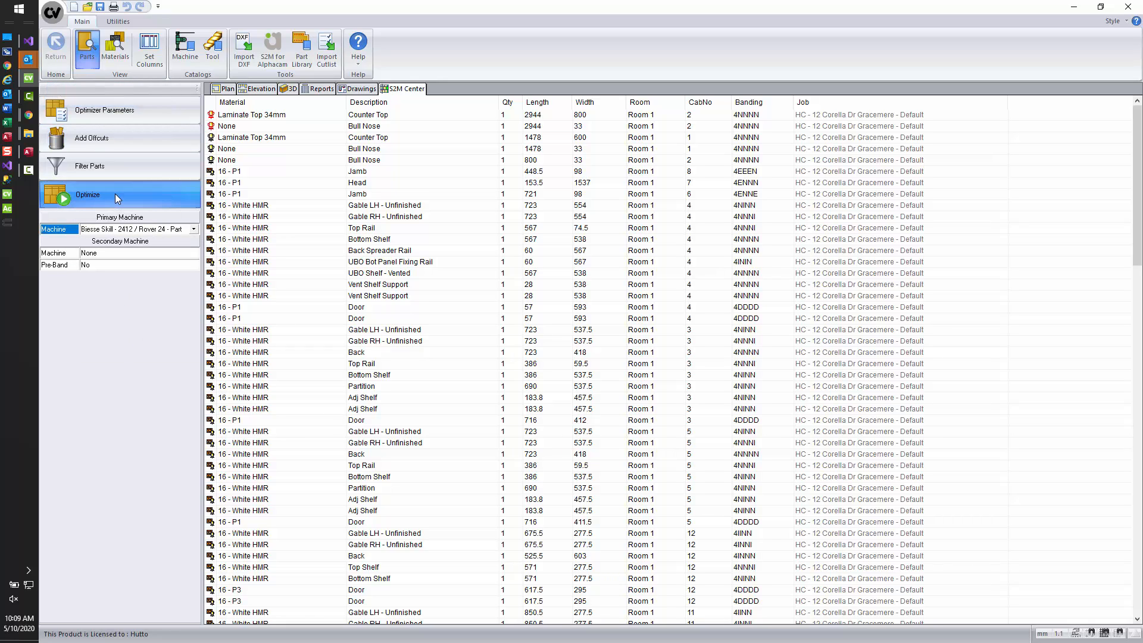
click(600, 411)
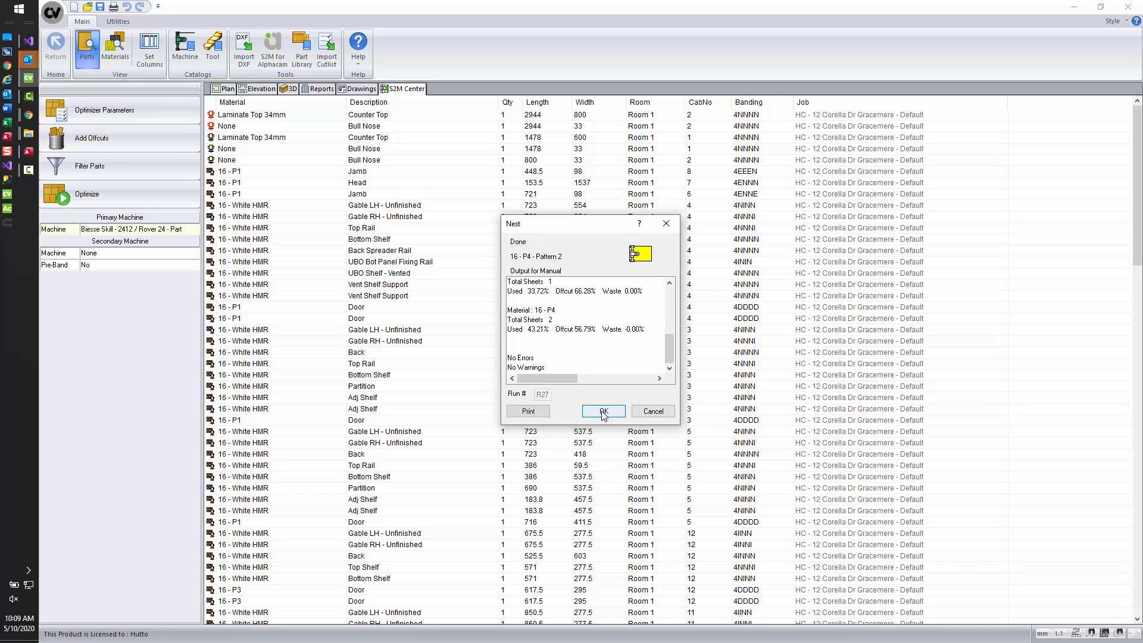
Output the NC code and labels of run R27 for the Biesse Skill - 2412, and close the output report
click(145, 354)
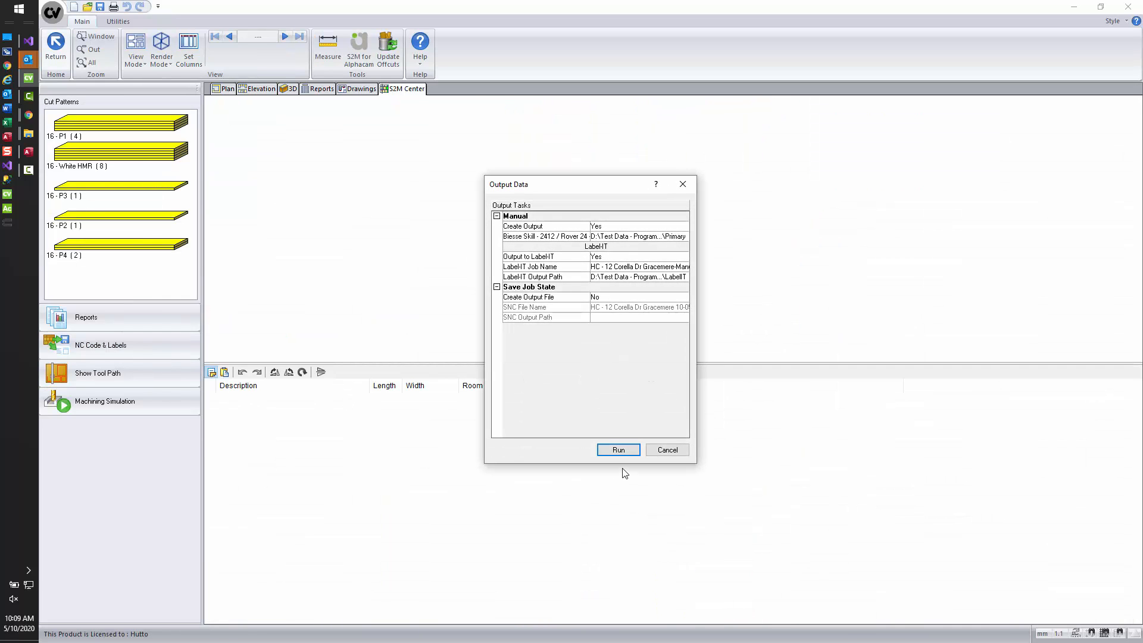
click(618, 450)
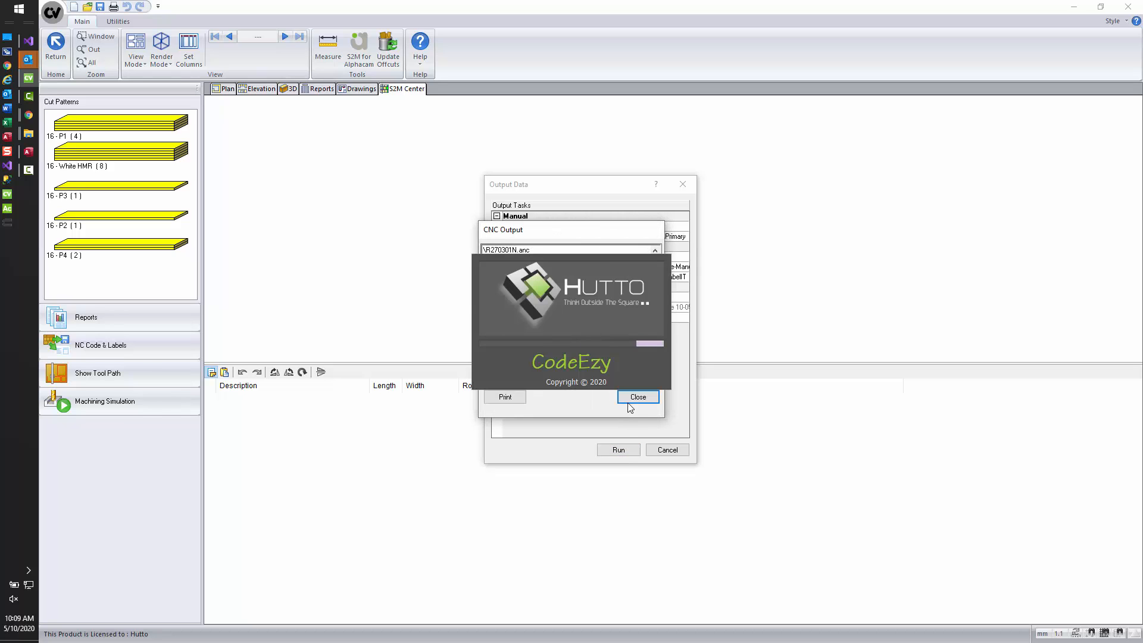
click(631, 407)
click(617, 449)
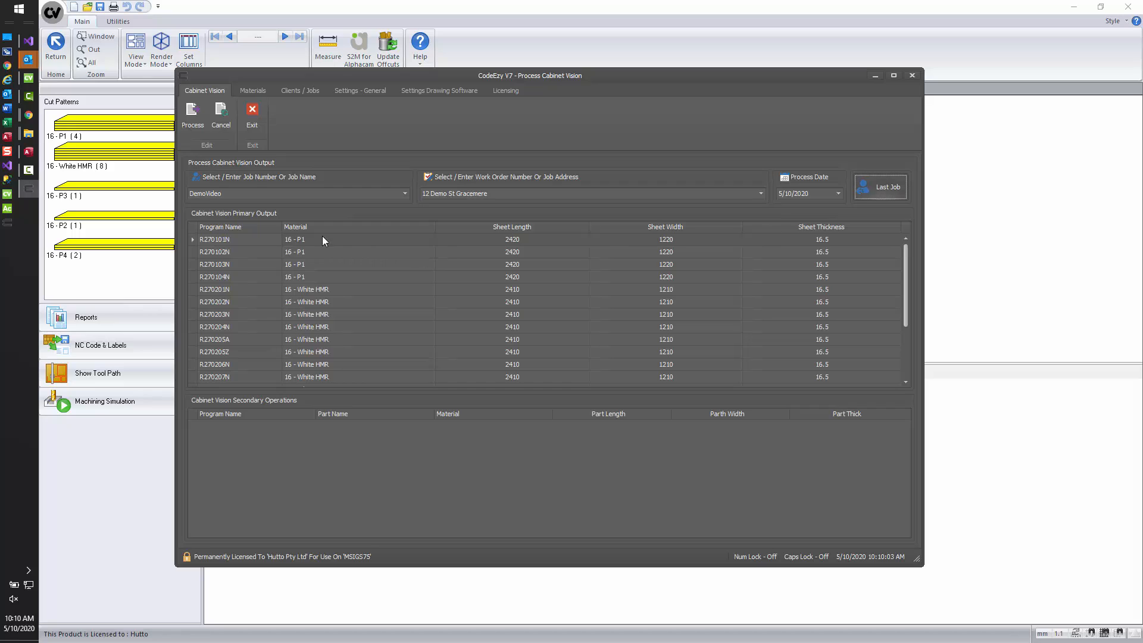
Process the R27 programs in CodeEzy and move the files to storage
click(199, 122)
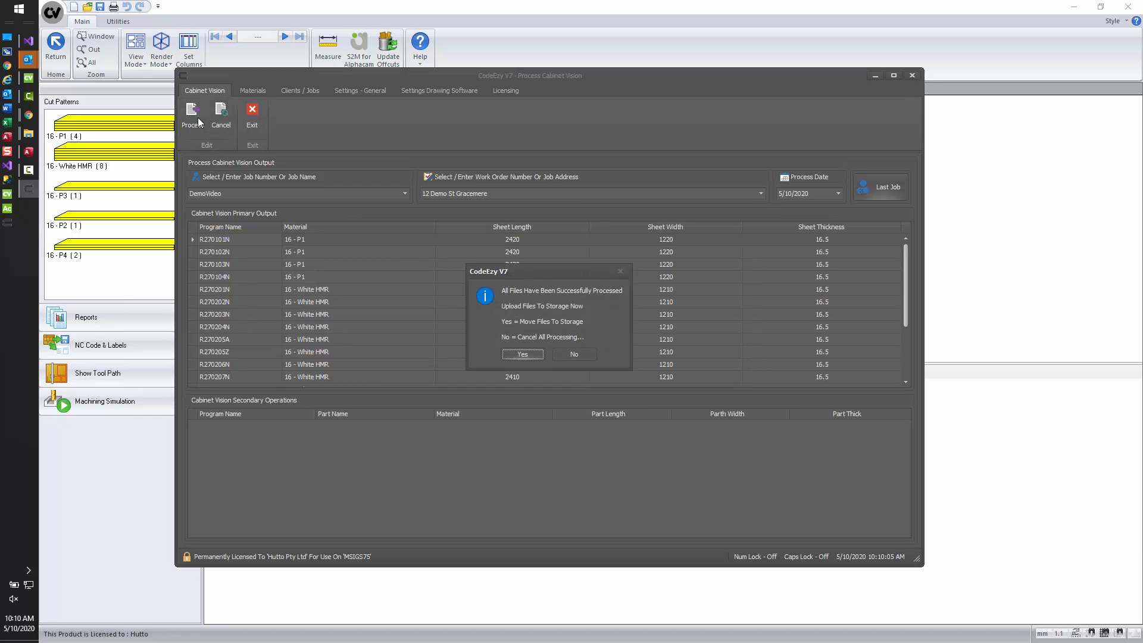
click(527, 355)
click(548, 337)
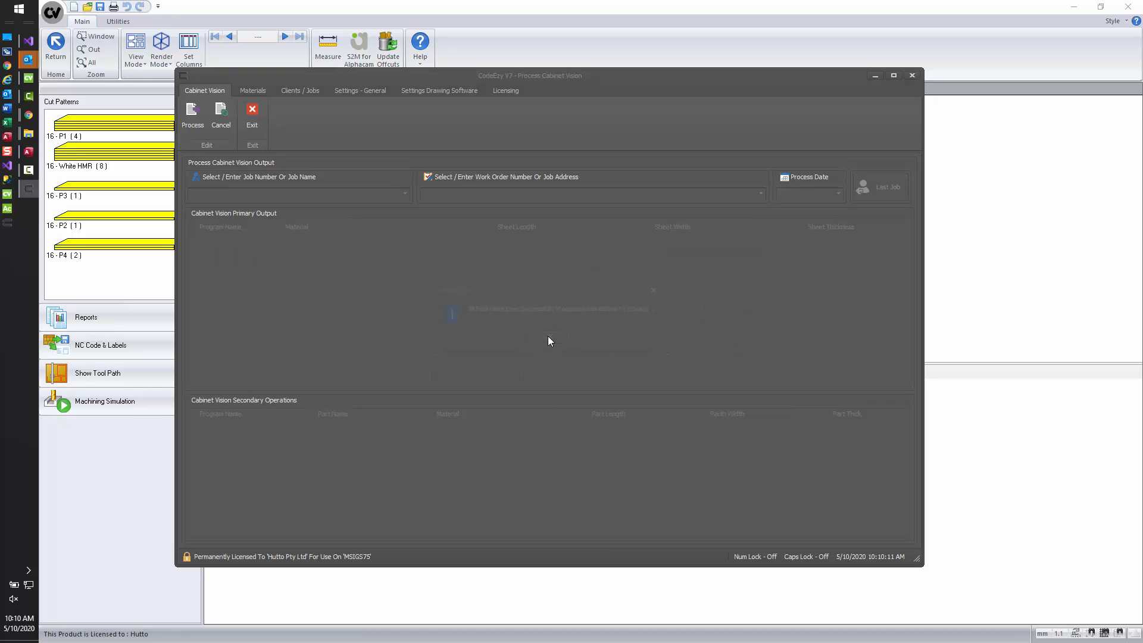
Switch to File Explorer and browse the Server storage area to the DemoVideo job's address folder
mouse_move(33, 137)
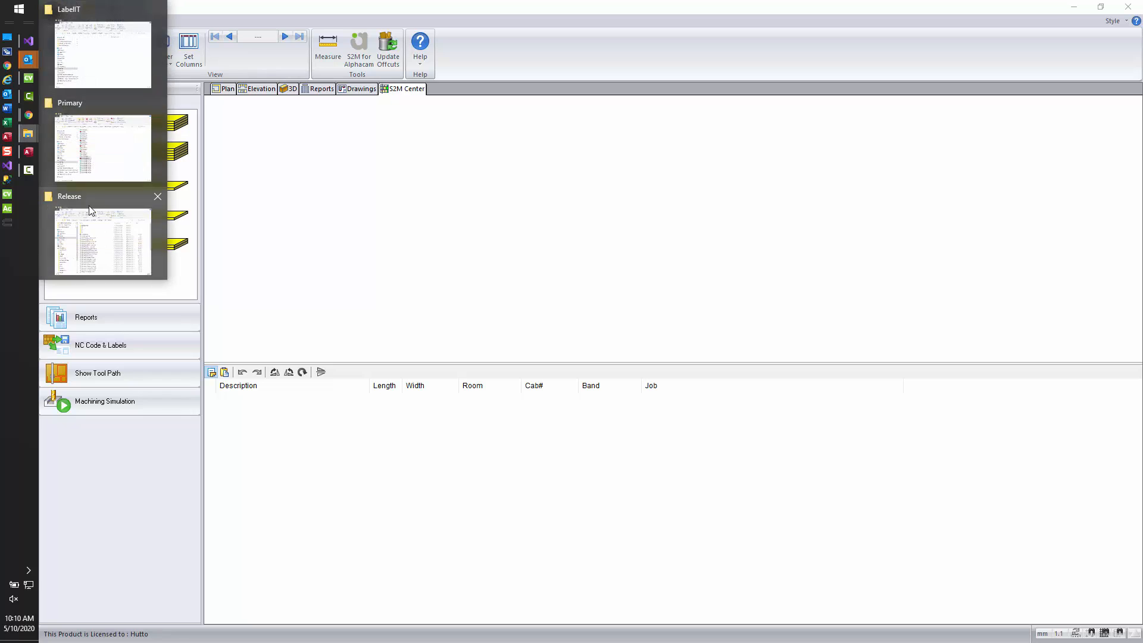
click(115, 145)
click(677, 191)
click(677, 189)
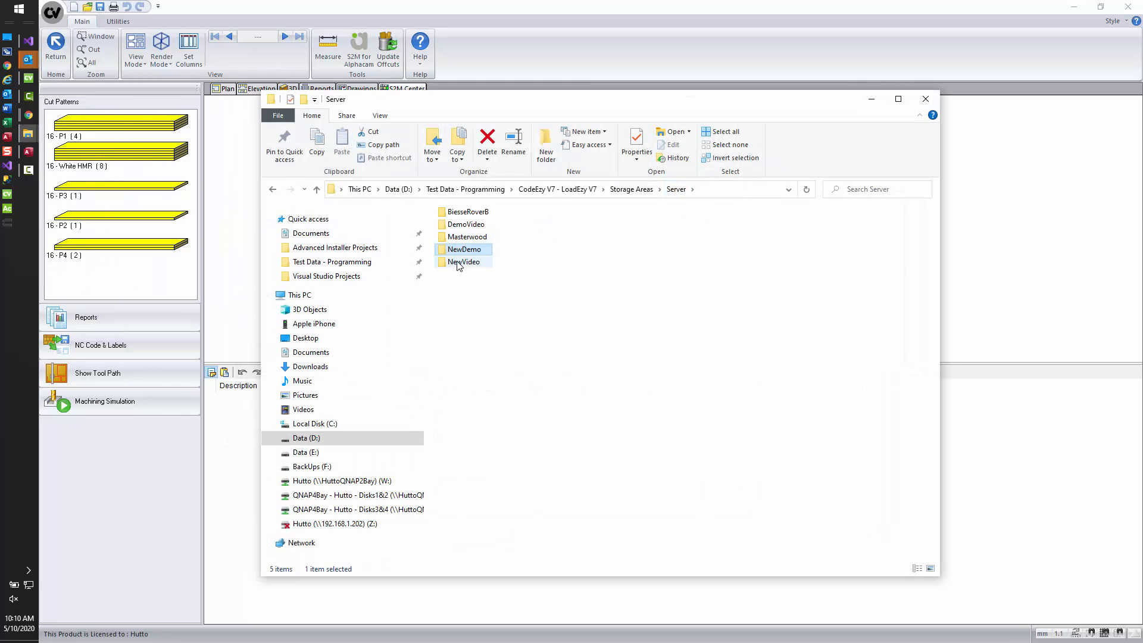
double_click(465, 224)
double_click(464, 214)
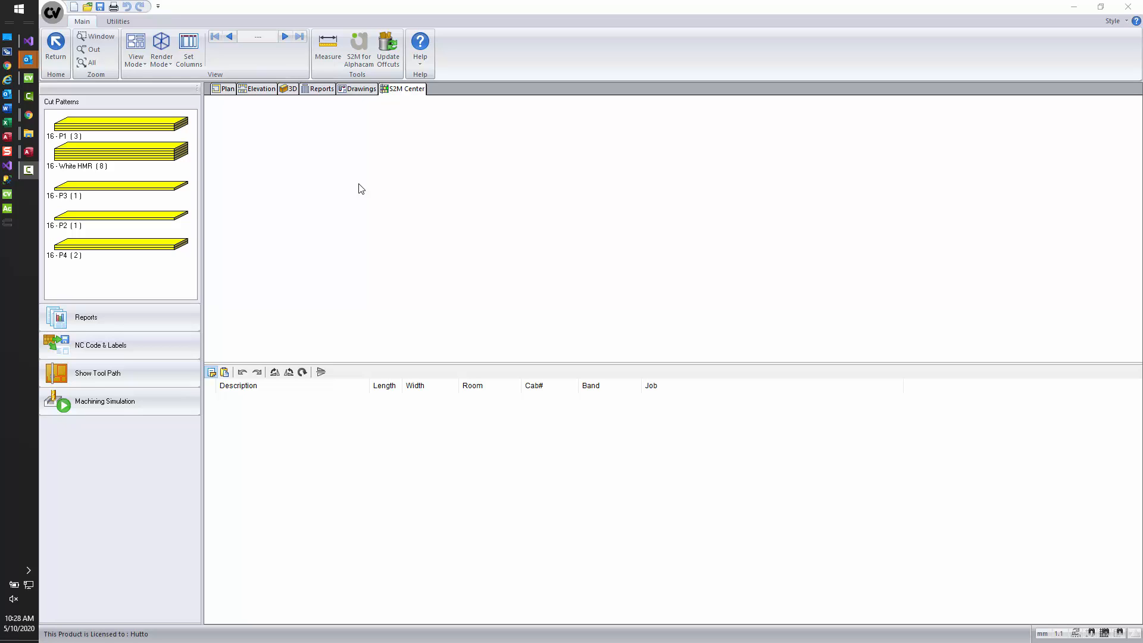
Output the NC code and labels of run R28 for the Biesse Rover B, overwriting the existing Label-IT file
click(126, 350)
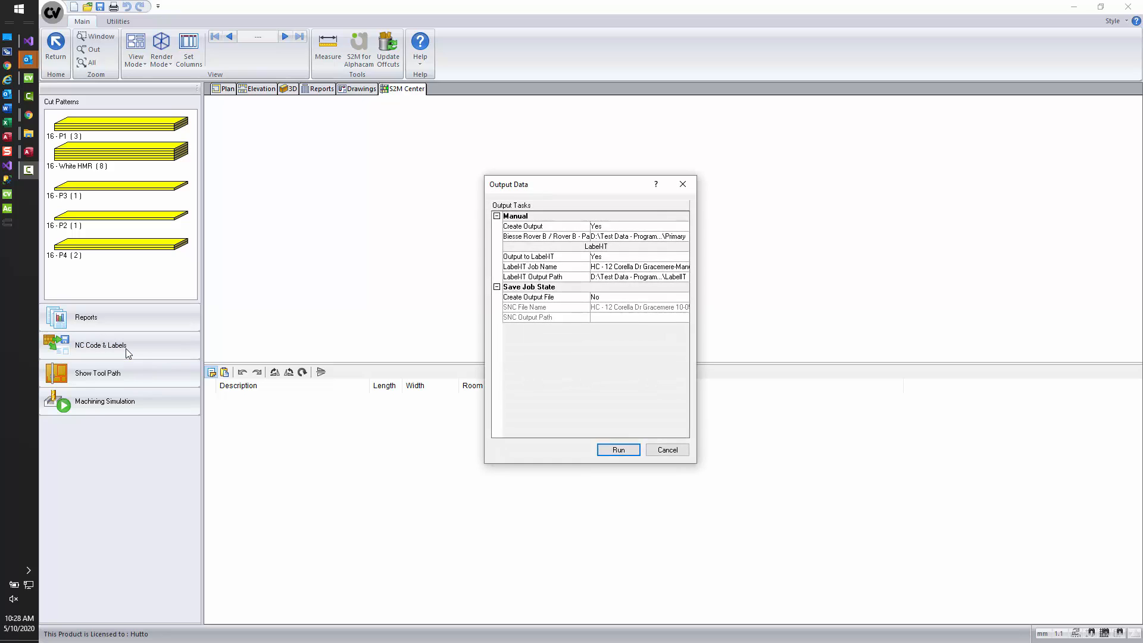
click(616, 451)
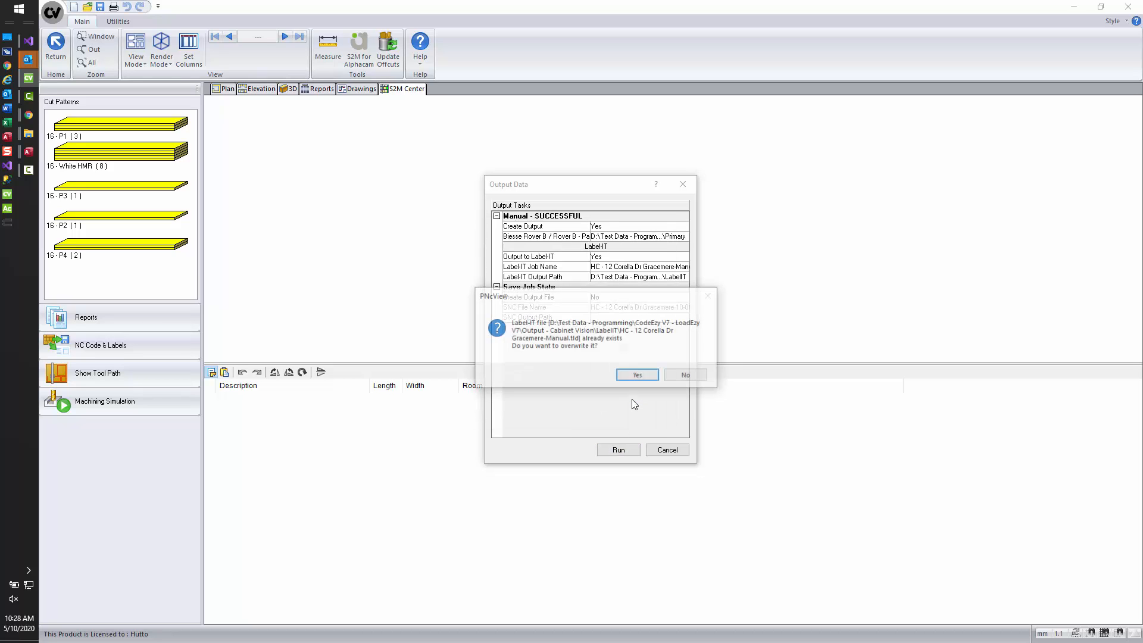
click(638, 376)
click(617, 450)
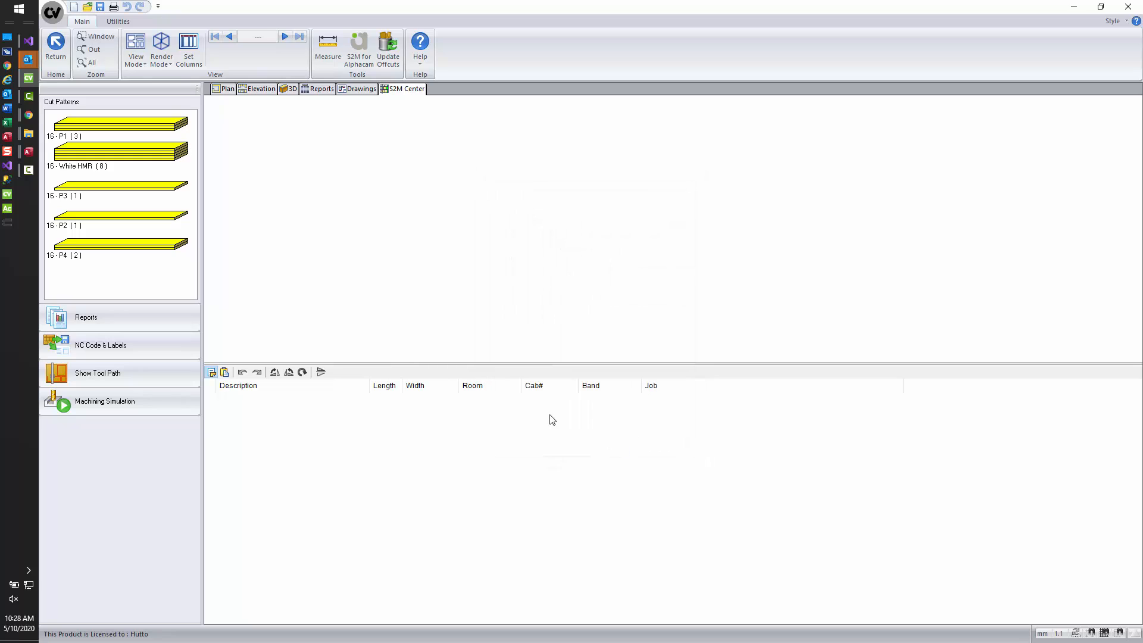
Examine the R280203 and R280207 A and Z program files in the Cabinet Vision Primary output folder, and minimize the folder window
mouse_move(28, 133)
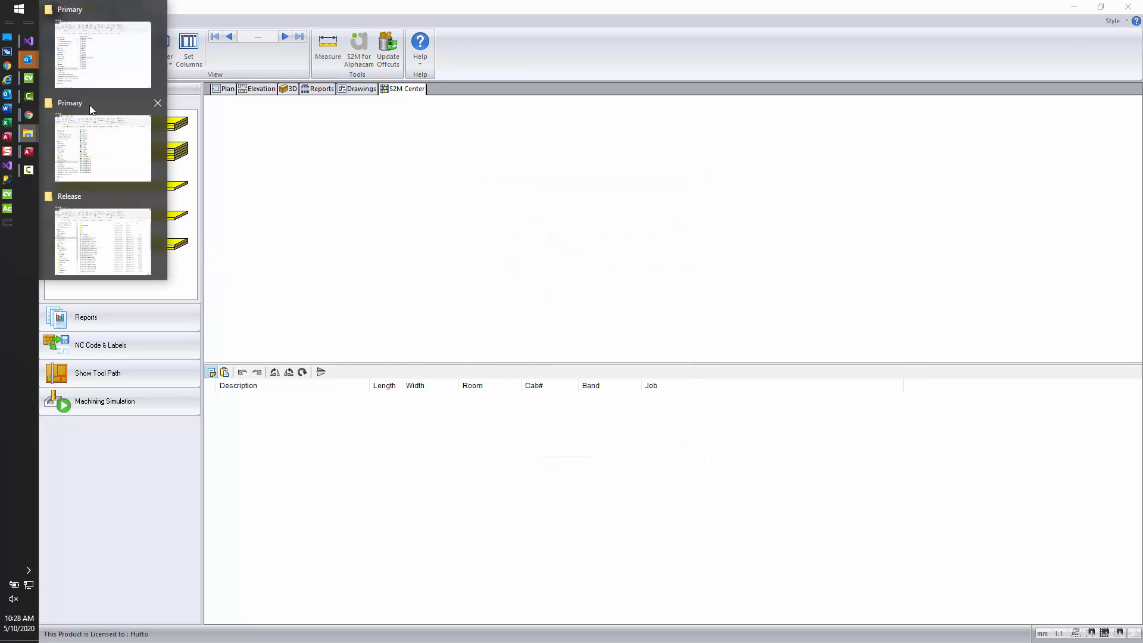
click(117, 80)
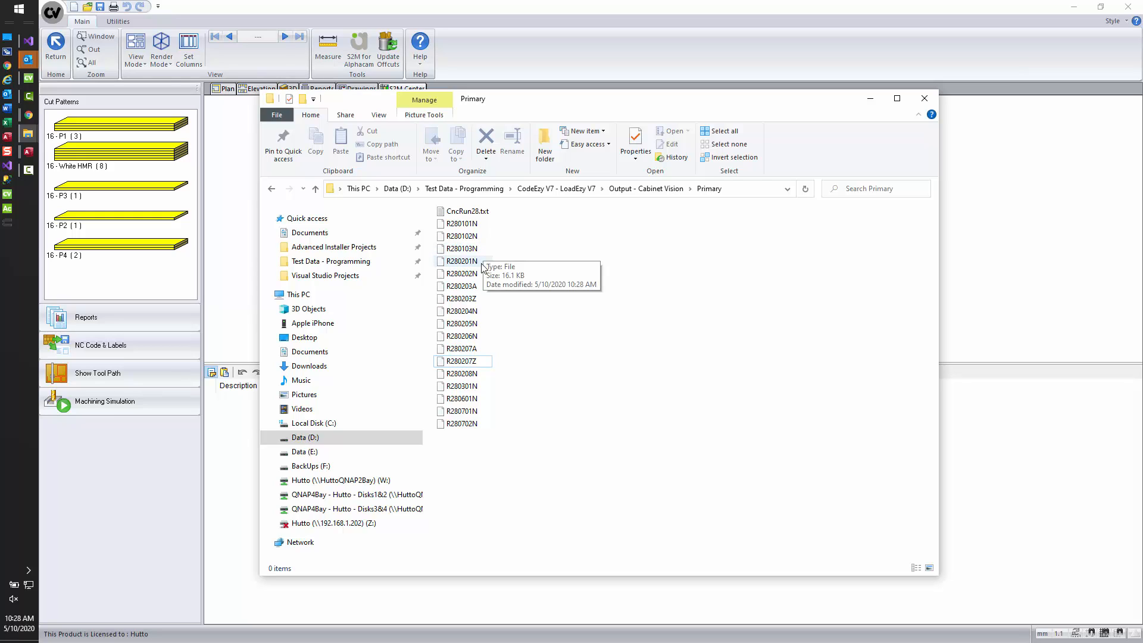
click(488, 287)
click(480, 299)
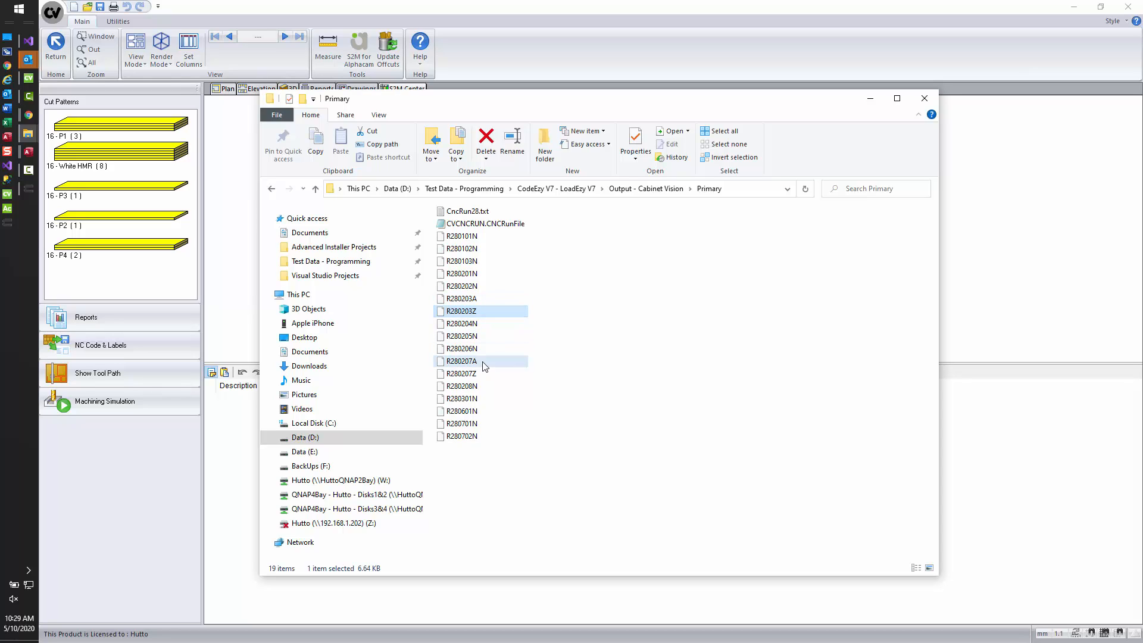
click(470, 375)
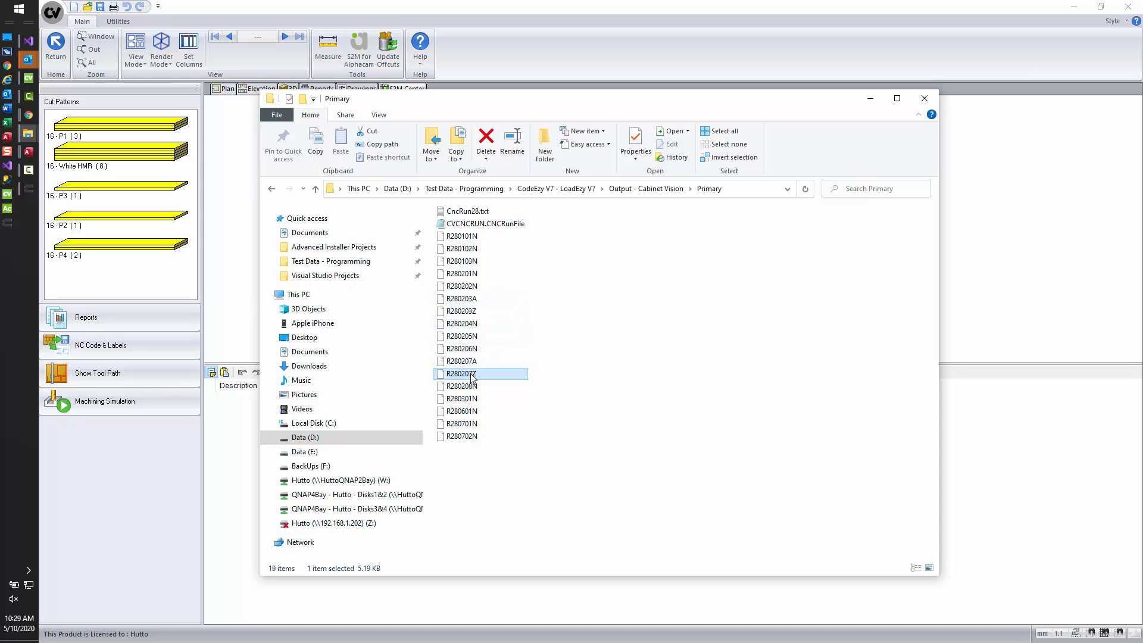
click(871, 99)
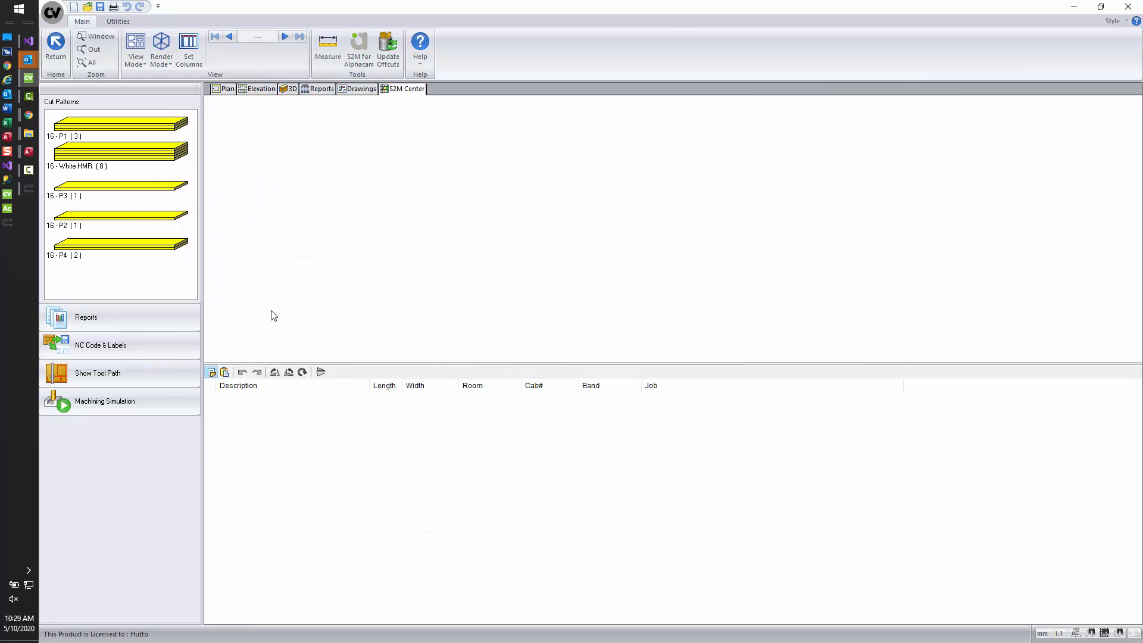
Process the R28 programs in CodeEzy with the last job's details, and move the files to storage
click(28, 189)
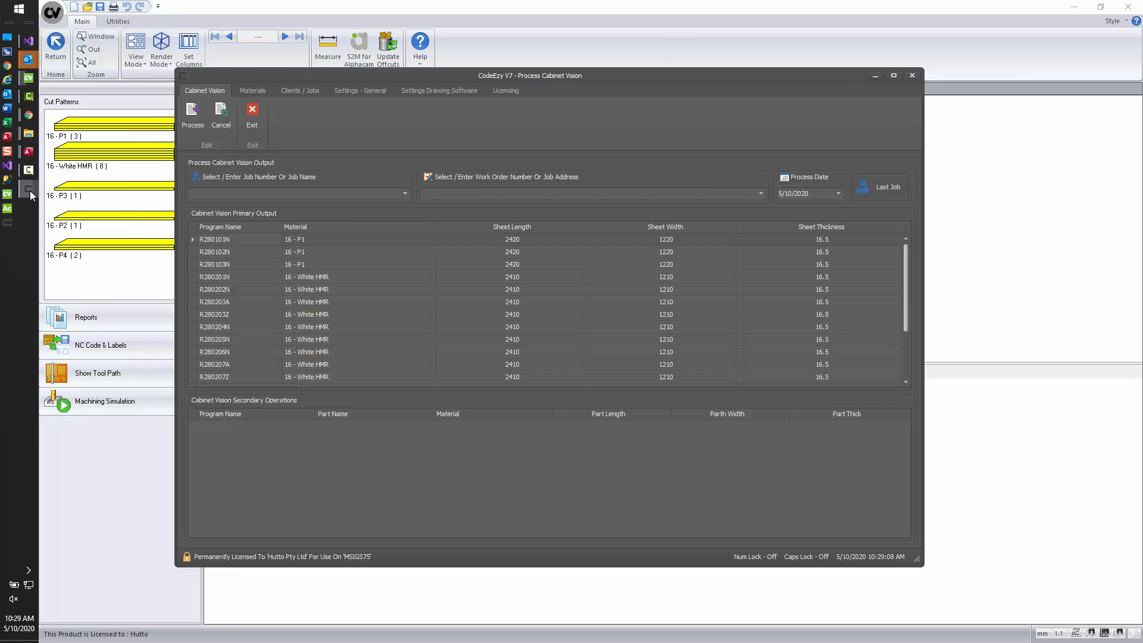
click(888, 186)
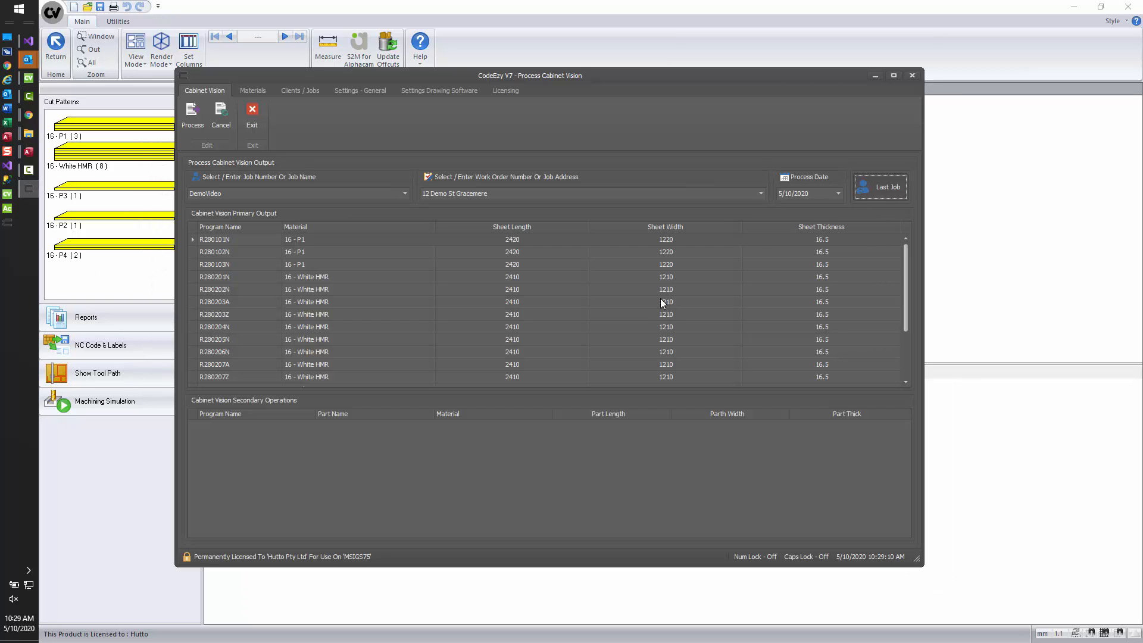
click(192, 113)
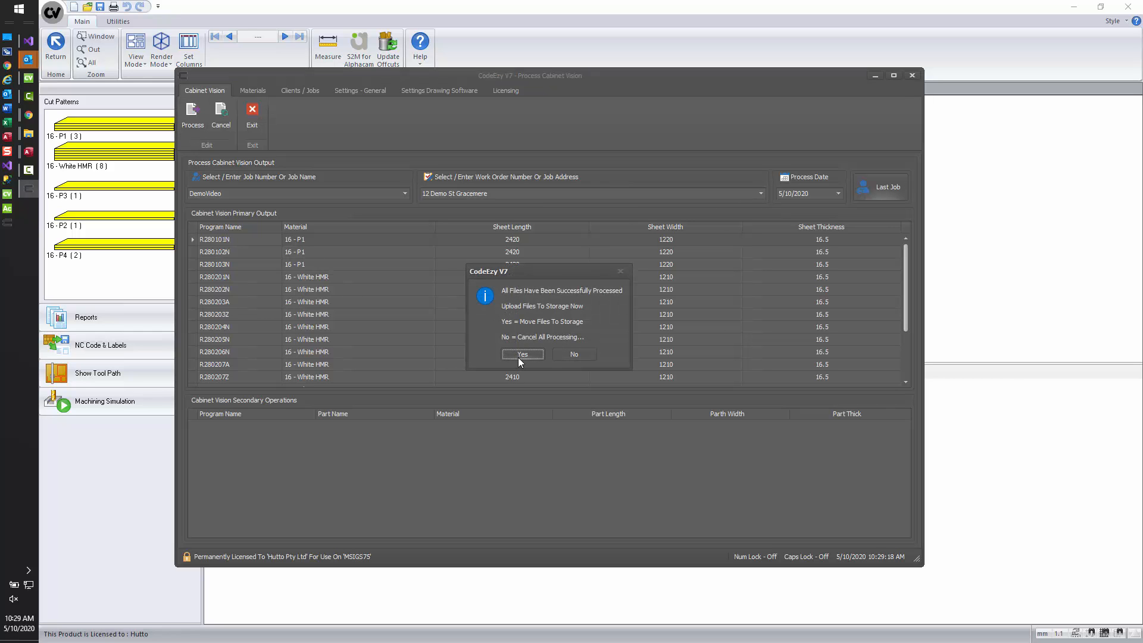
click(522, 354)
click(539, 338)
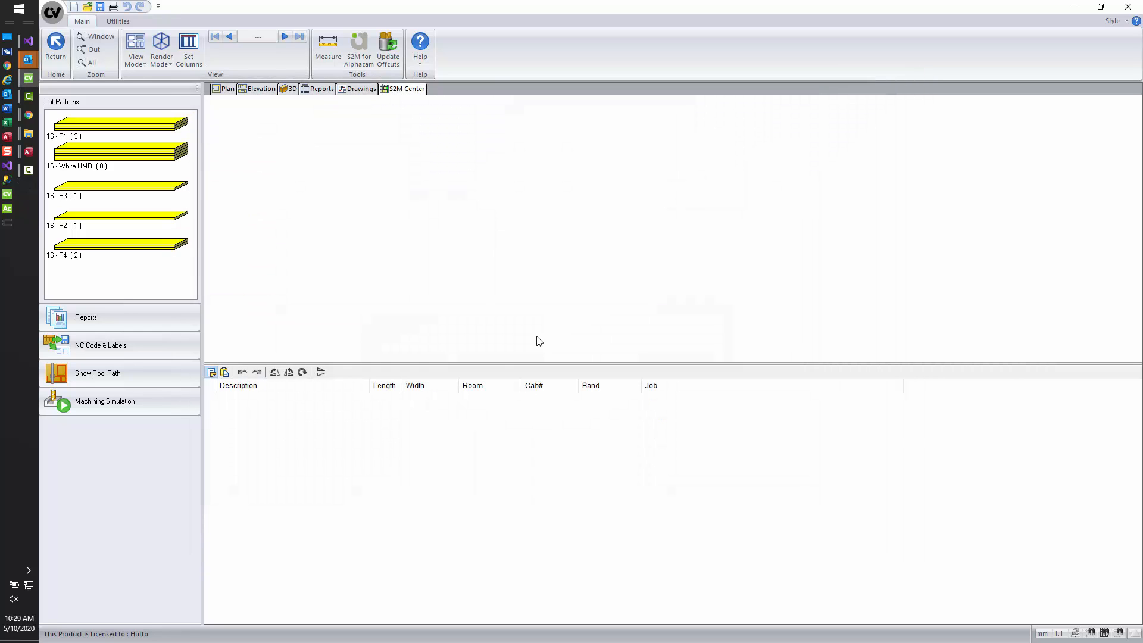
Inspect the flip-side programs 16-WhiteHMR_003A.pri and 16-WhiteHMR_007A.pri in the BiesseRoverB Primary storage folder, and minimize the window
mouse_move(28, 133)
mouse_move(101, 208)
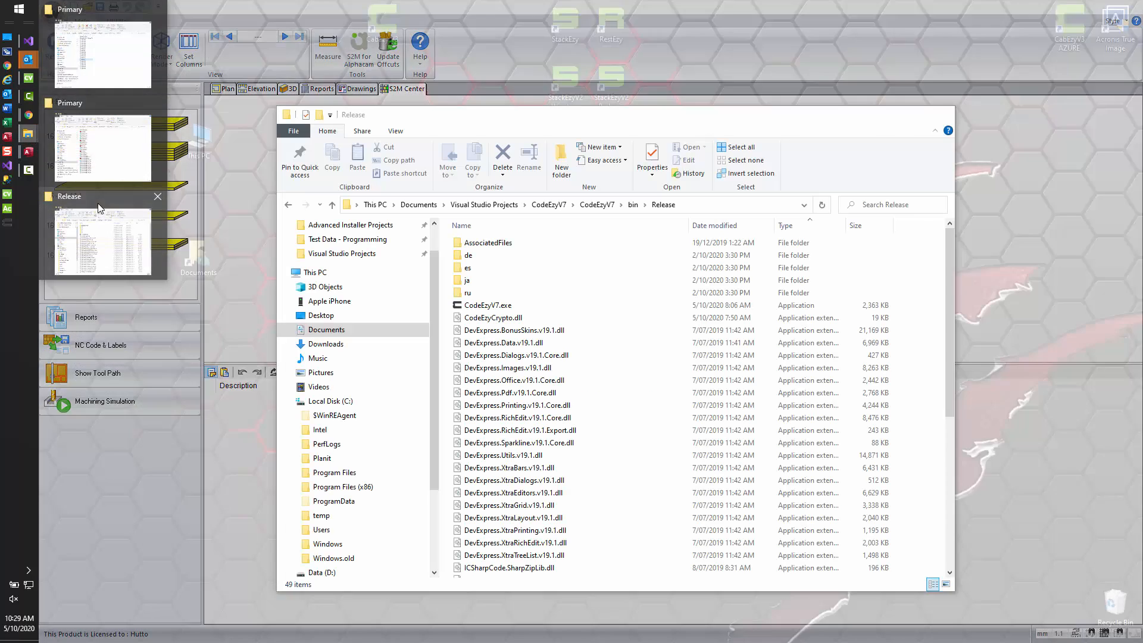
click(102, 148)
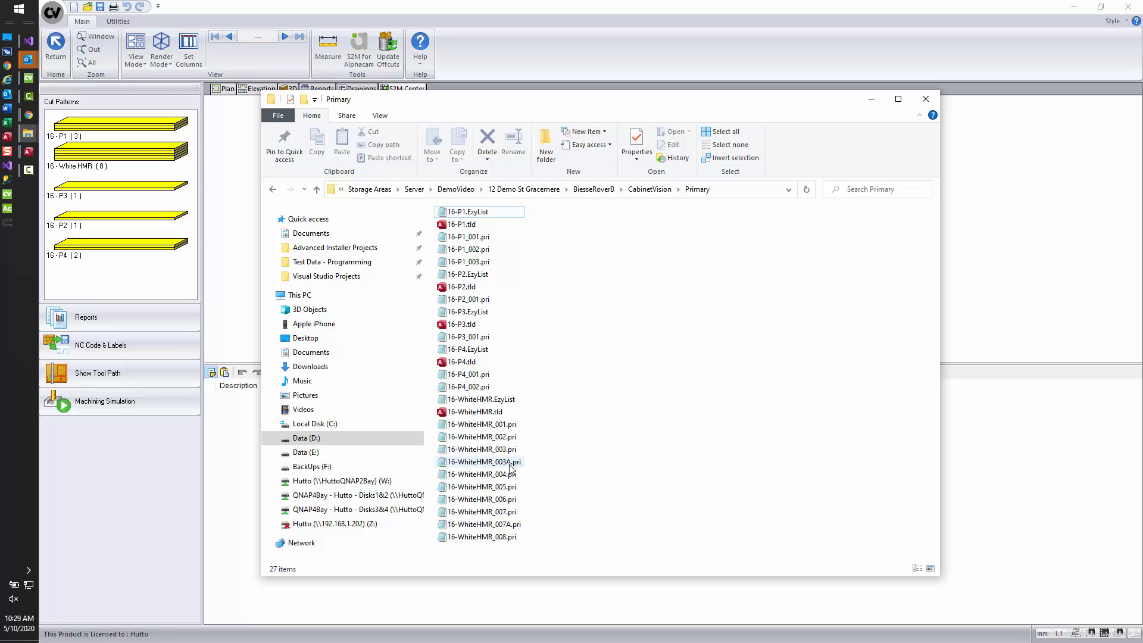
mouse_move(509, 456)
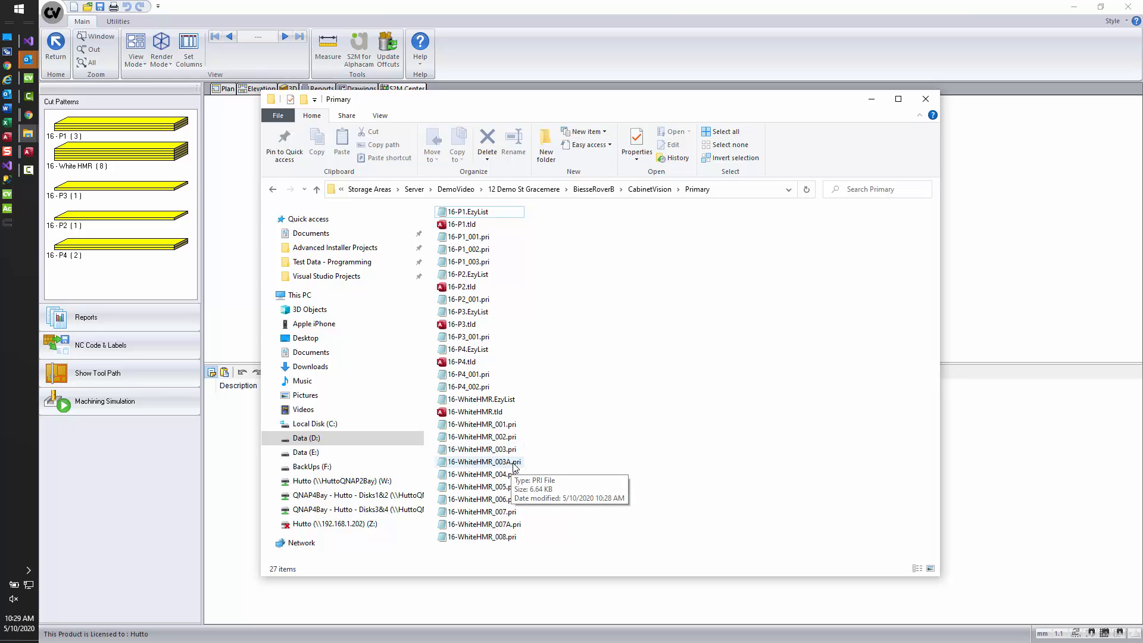
click(515, 467)
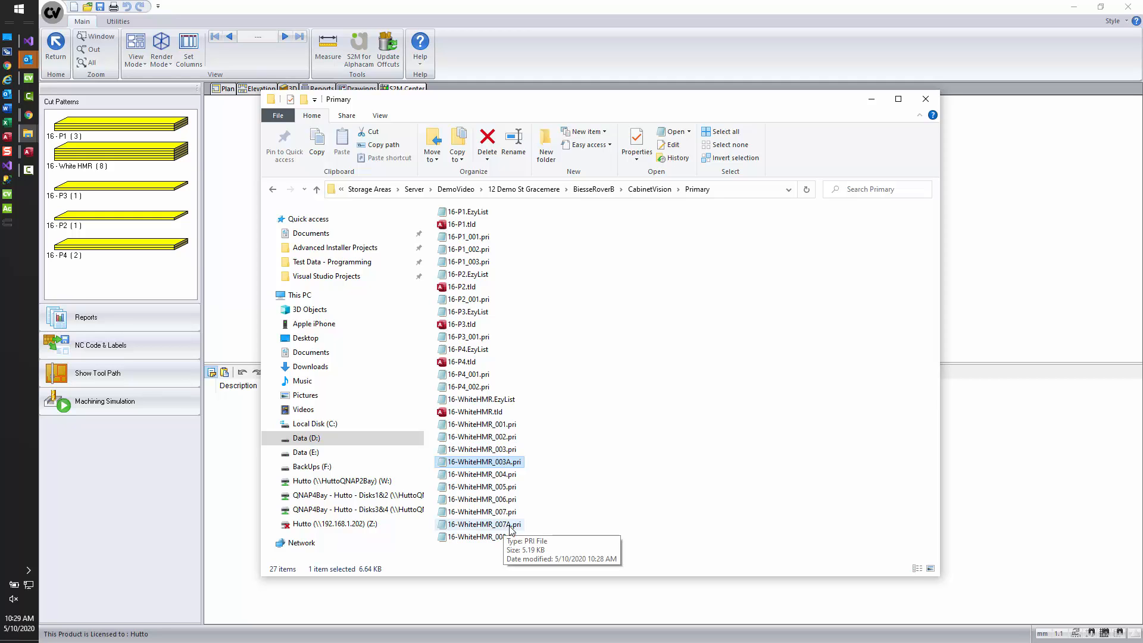
click(871, 99)
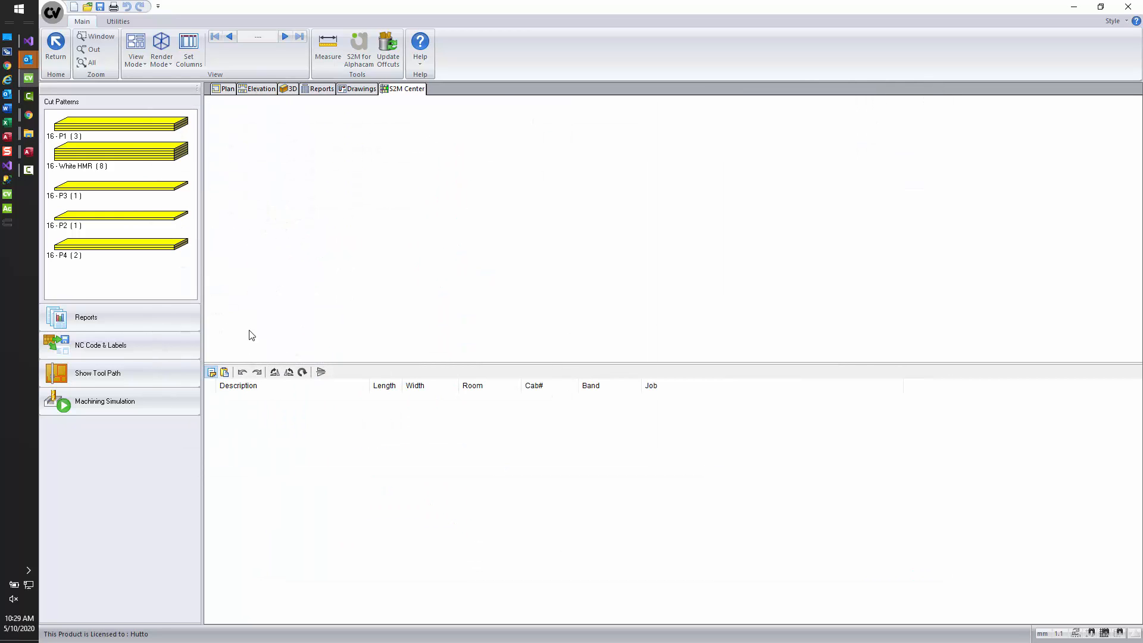
Output the NC code and labels of run R28 for the Biesse Rover B again
click(123, 345)
click(130, 345)
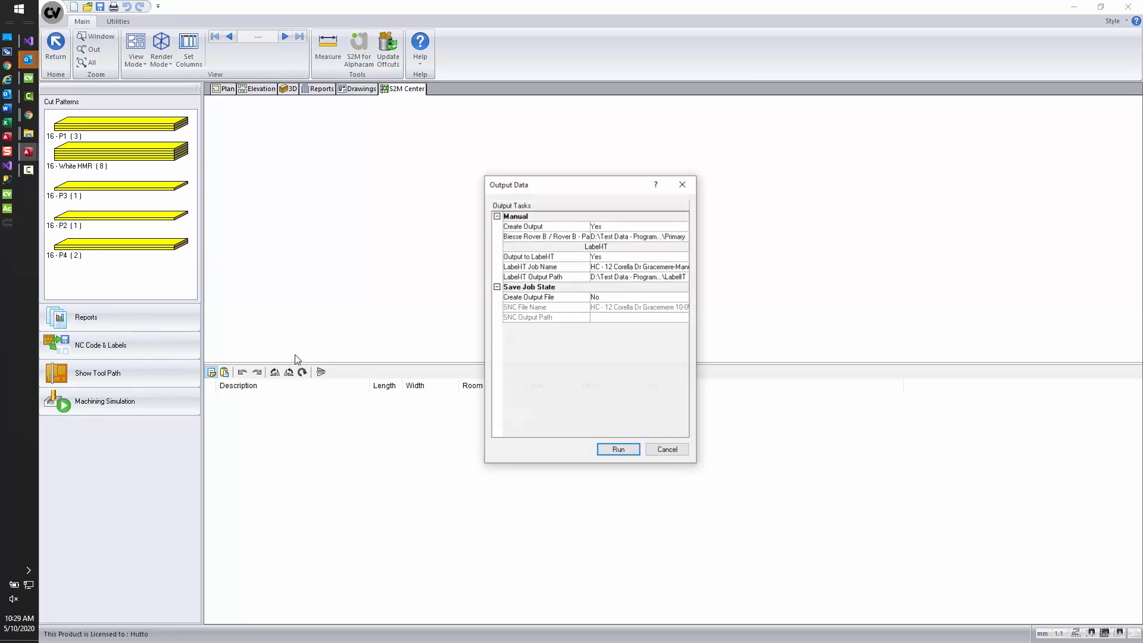
click(619, 451)
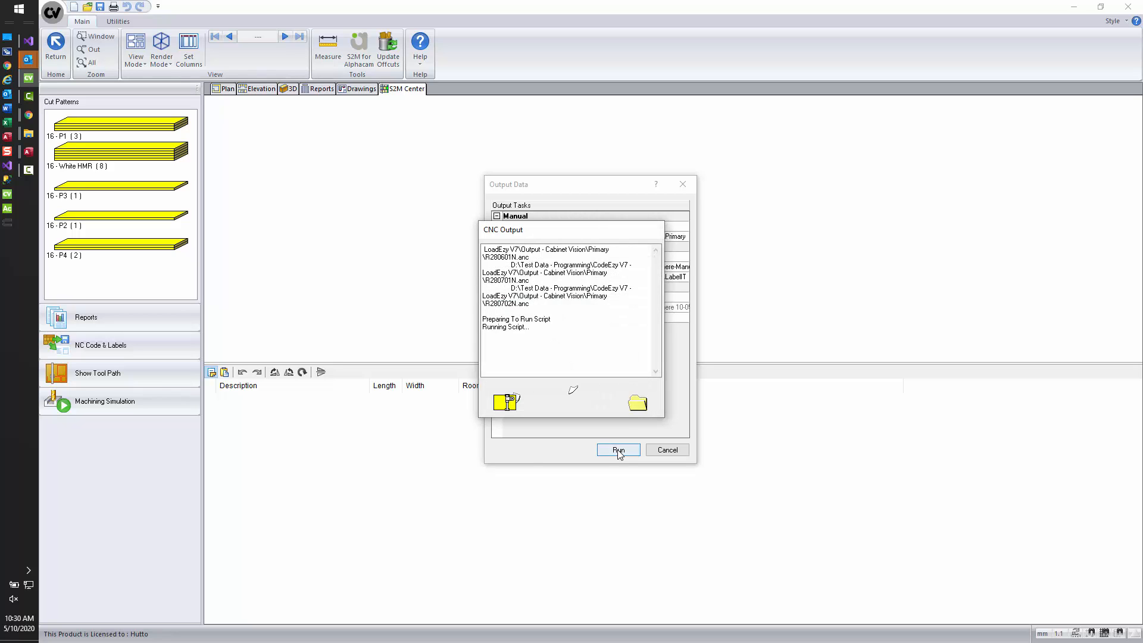
click(618, 450)
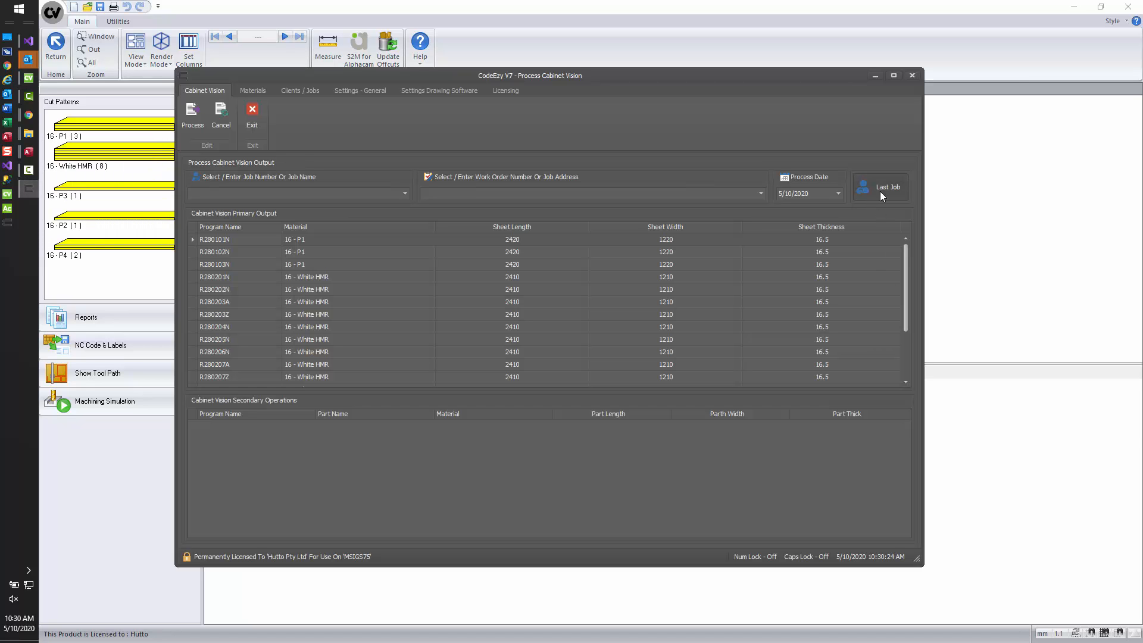
Process the newly output R28 programs in CodeEzy with the last job's details, and move them to storage
click(891, 186)
click(194, 116)
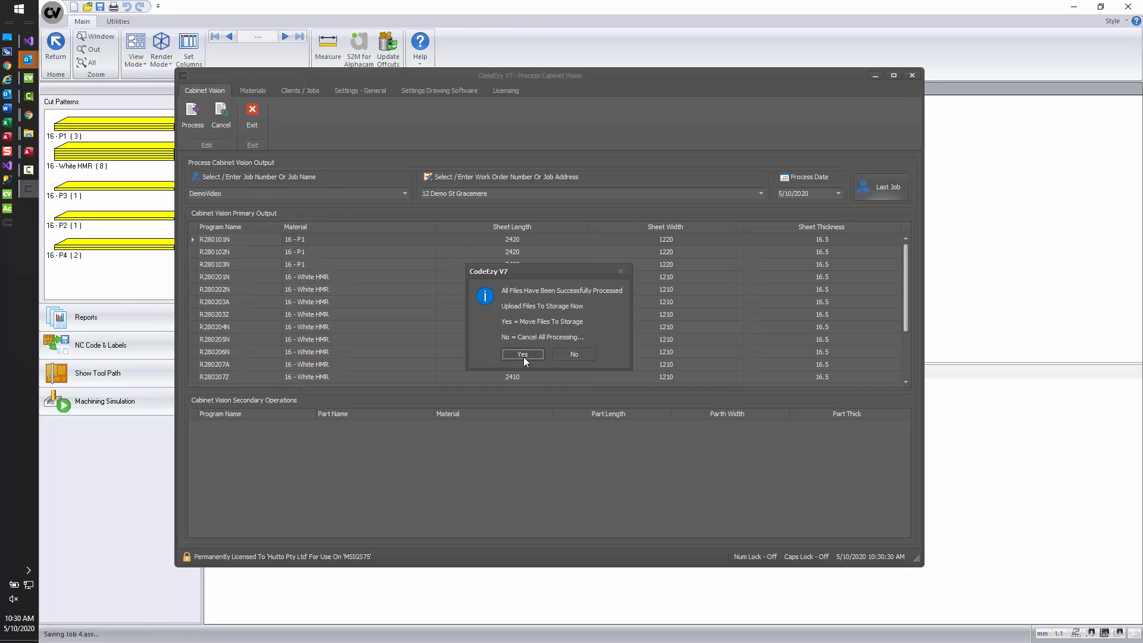
click(523, 355)
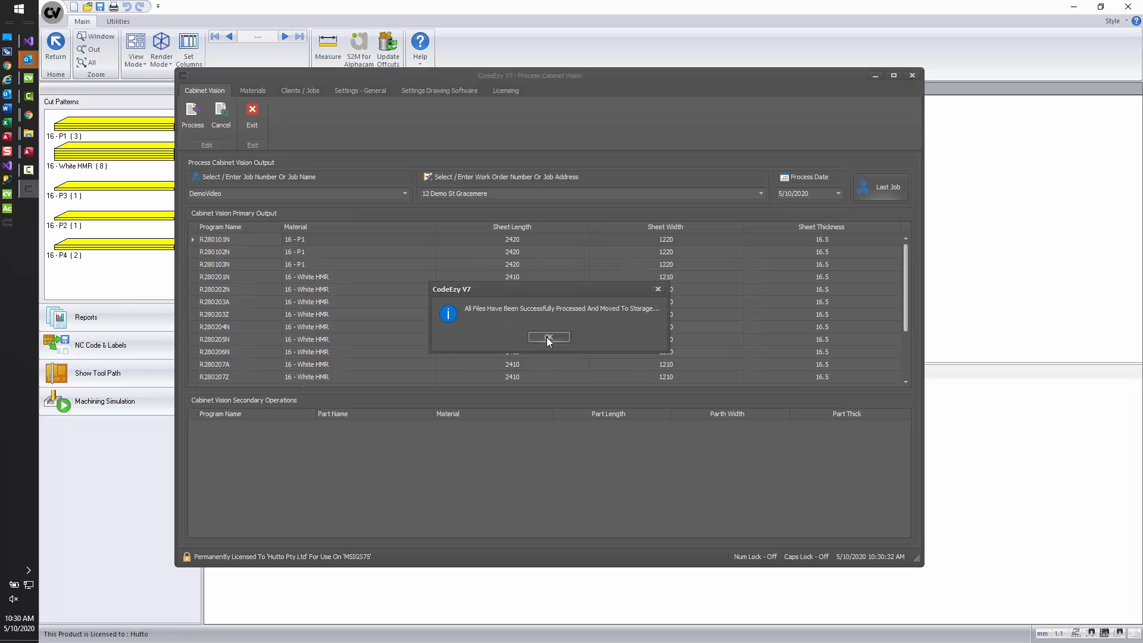
click(547, 337)
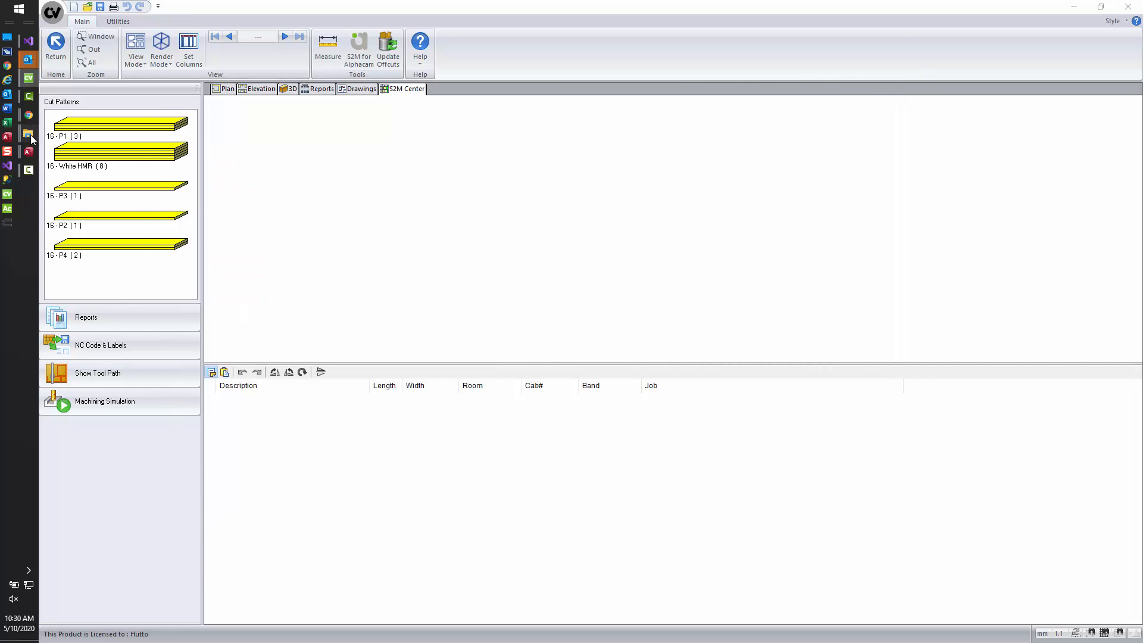
Inspect the stored programs 16-WhiteHMR_003.pri and 16-WhiteHMR_007.pri in the BiesseRoverB Primary folder
mouse_move(30, 134)
click(102, 171)
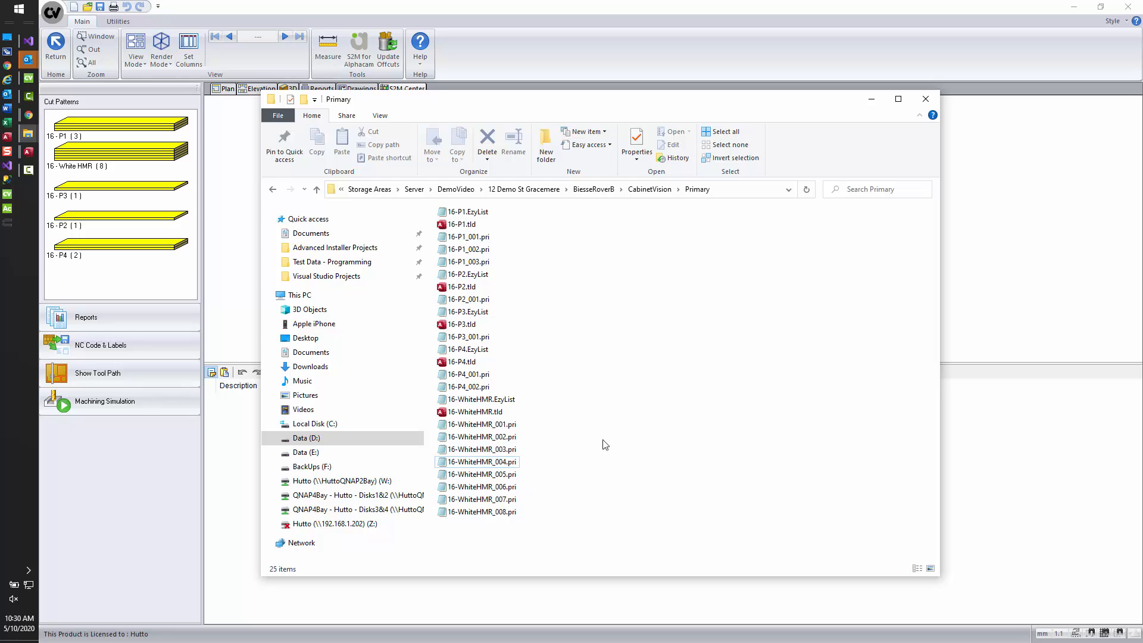
click(512, 451)
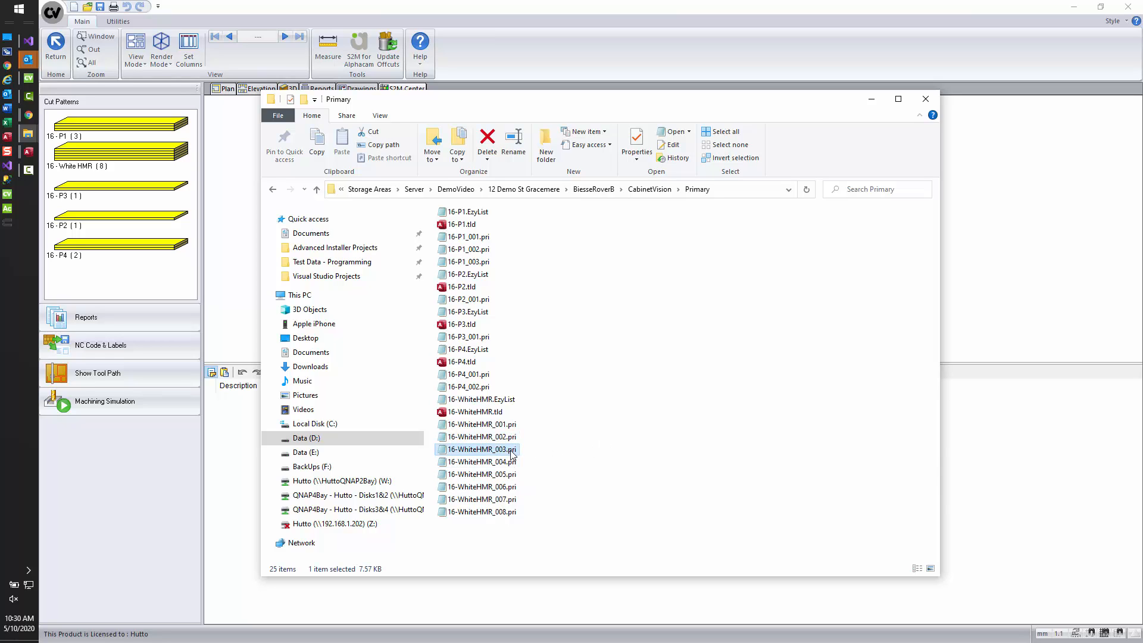
click(511, 504)
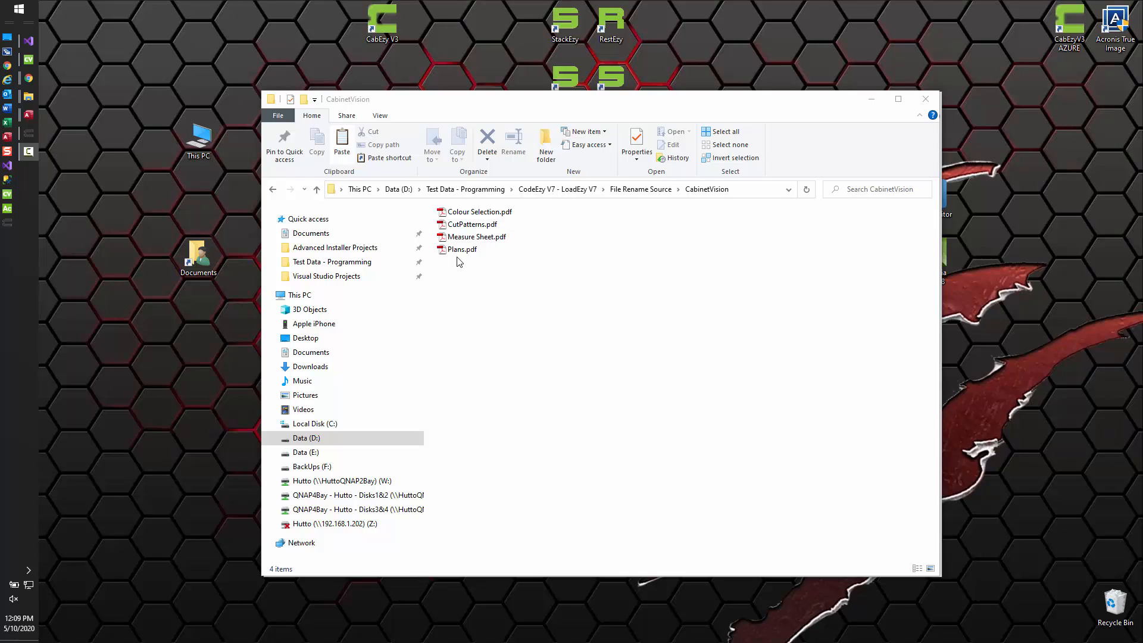
Process the R80 programs and the secondary operations in CodeEzy with the last job's details, and move the files to storage
click(31, 134)
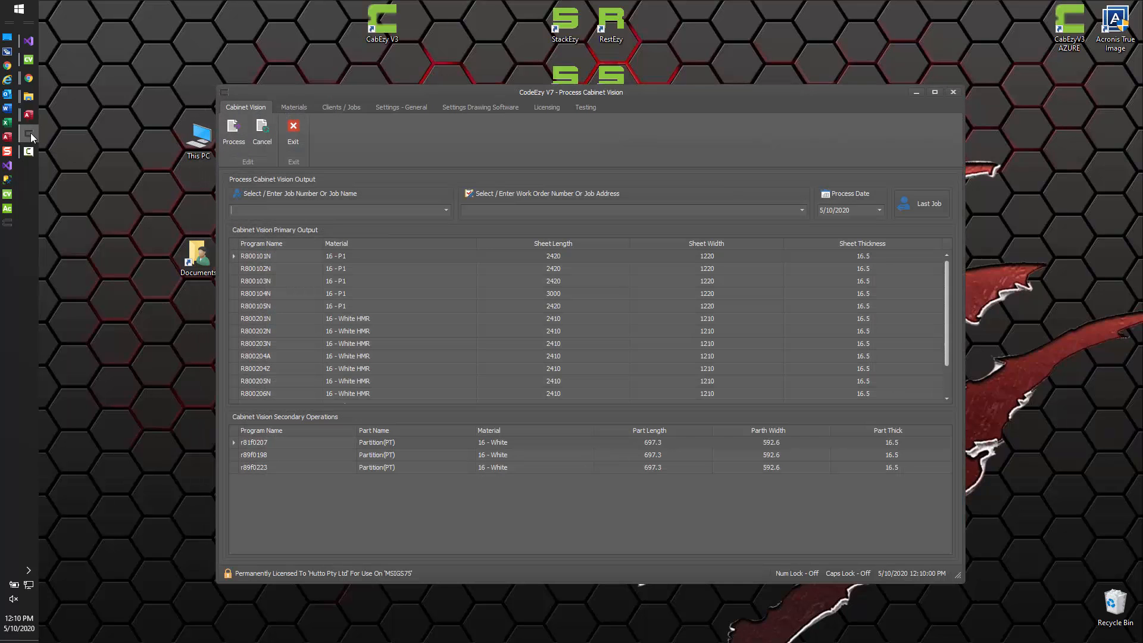
click(916, 205)
click(241, 132)
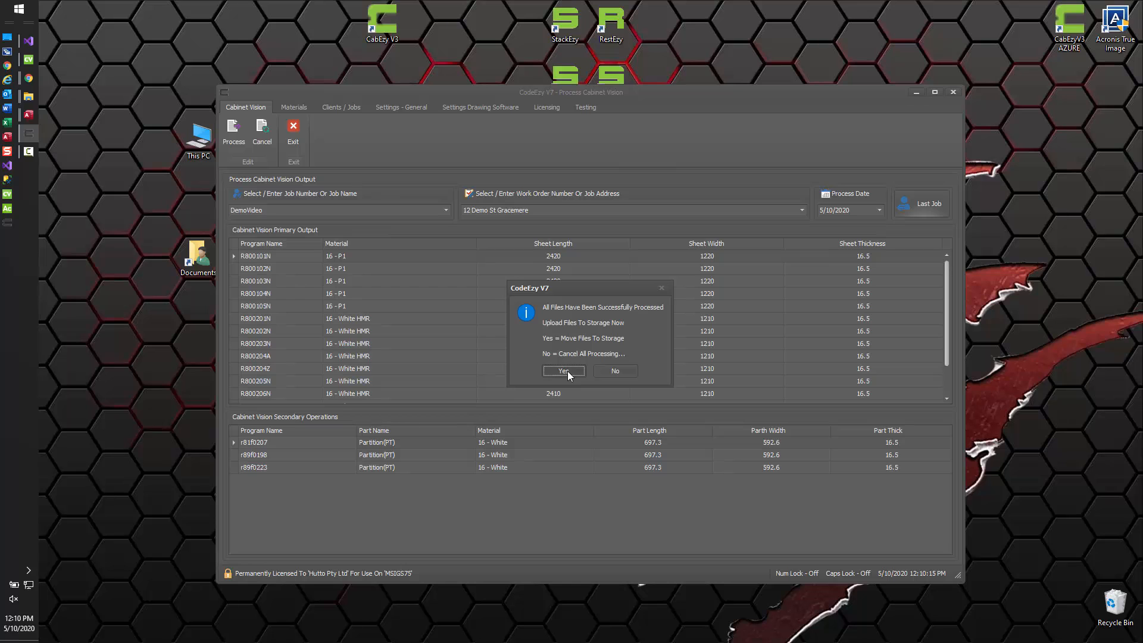
click(564, 371)
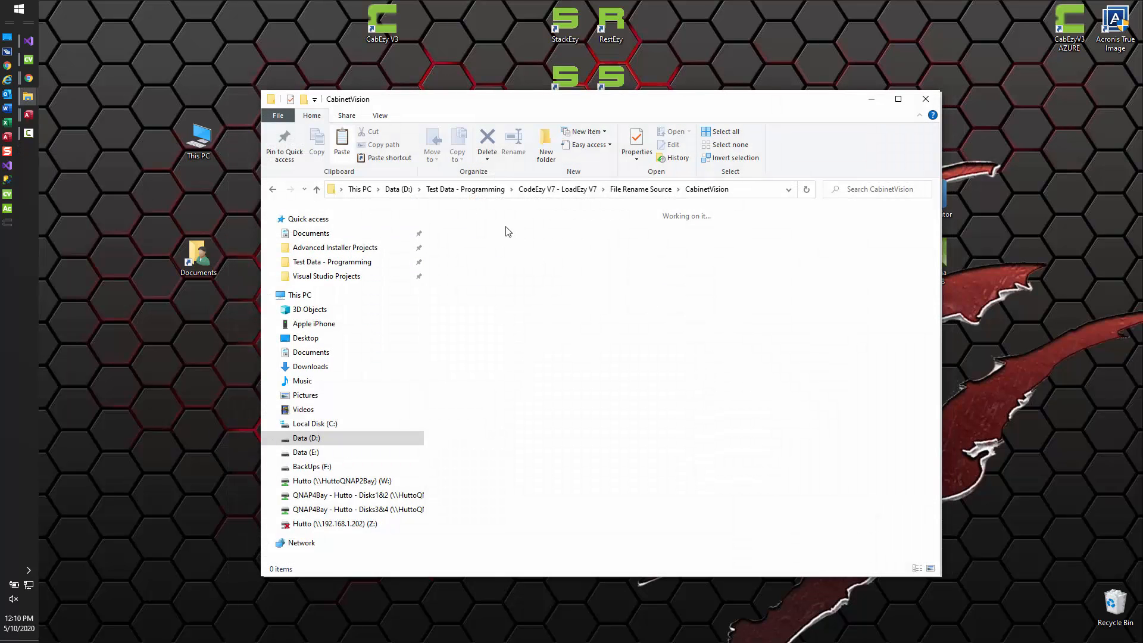
Check the processed documents in the demo job's storage folder
mouse_move(28, 97)
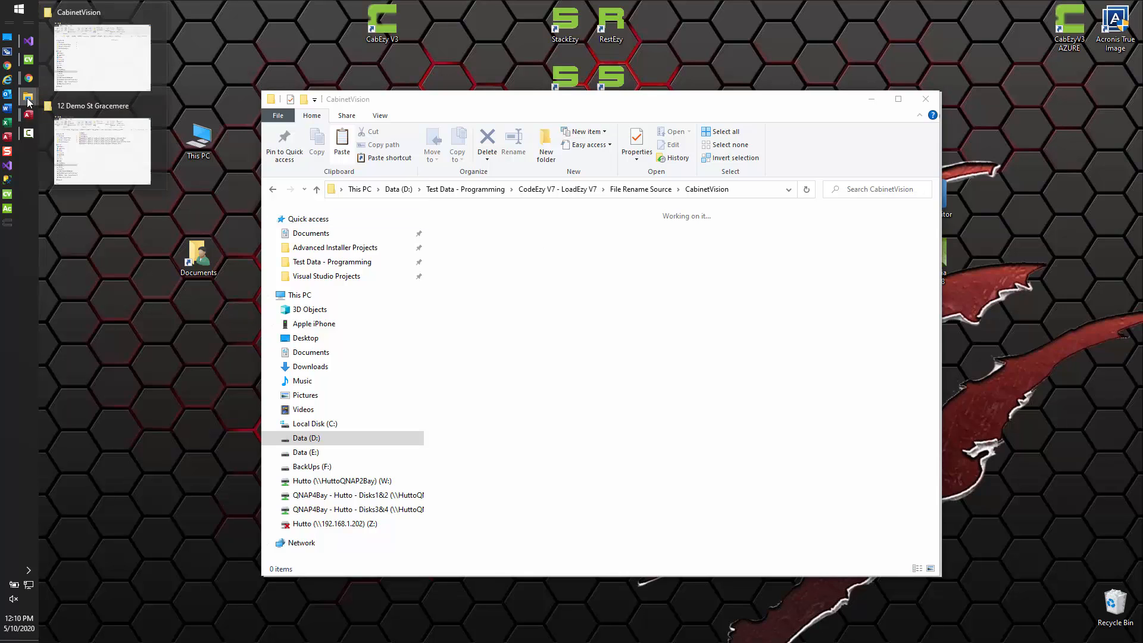
click(88, 117)
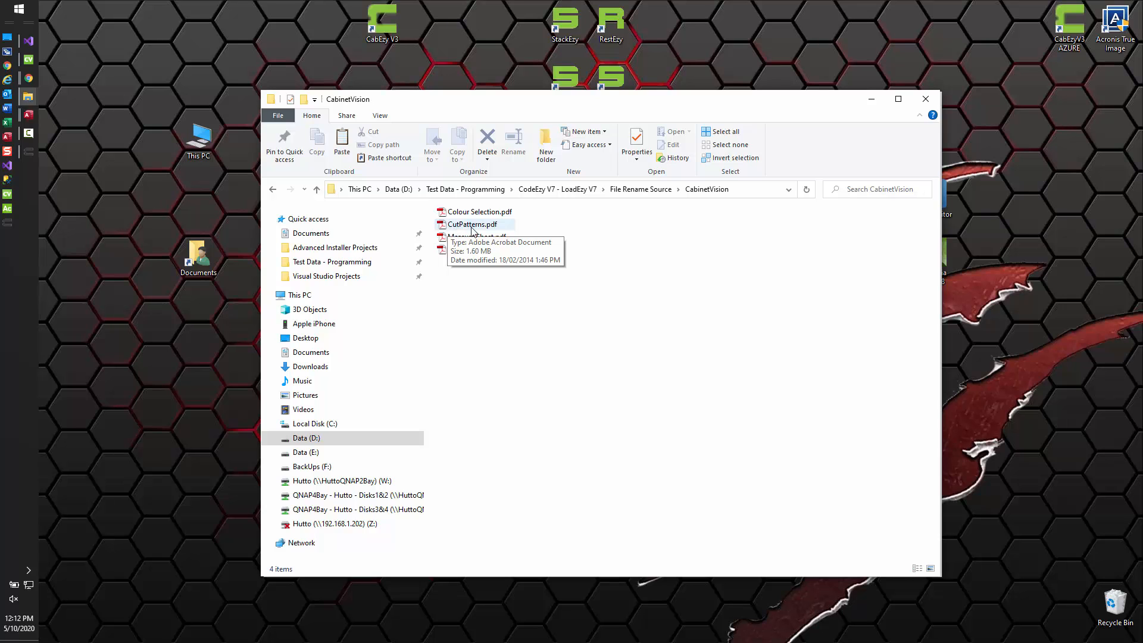
Process the R80 programs, secondary operations and PDF source documents in CodeEzy with the last job's details, and move them to storage
click(28, 152)
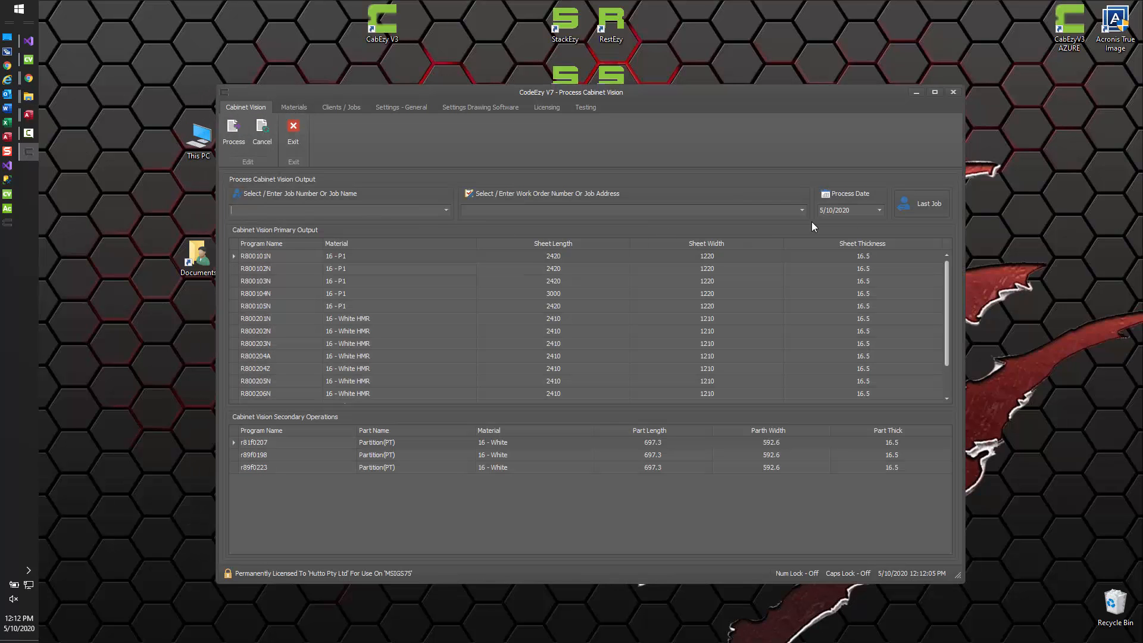
click(917, 206)
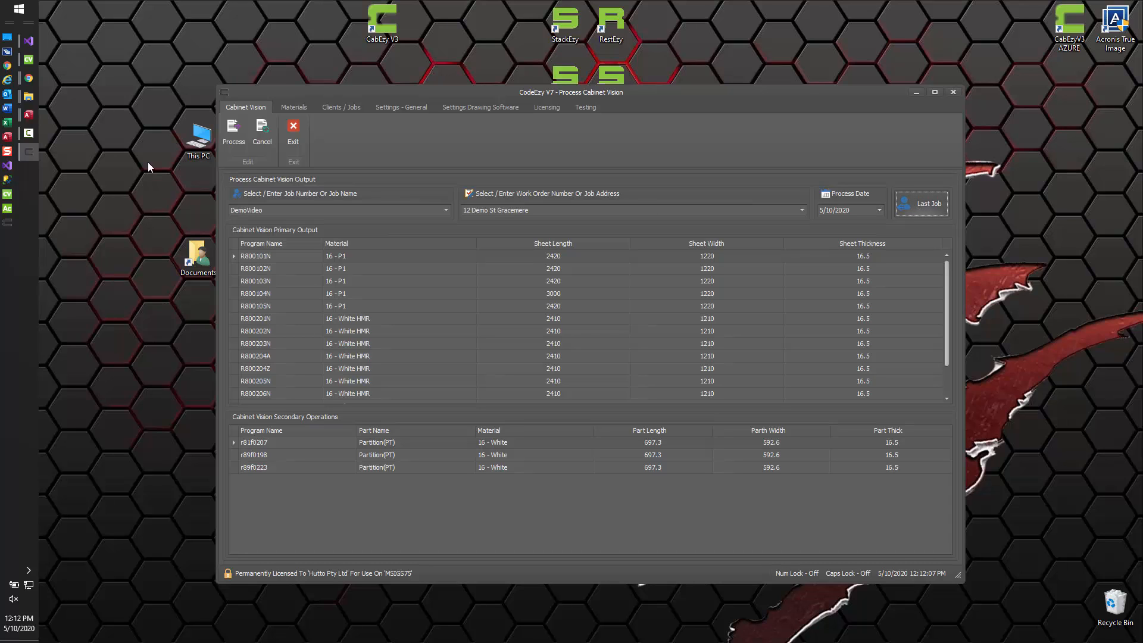
click(233, 132)
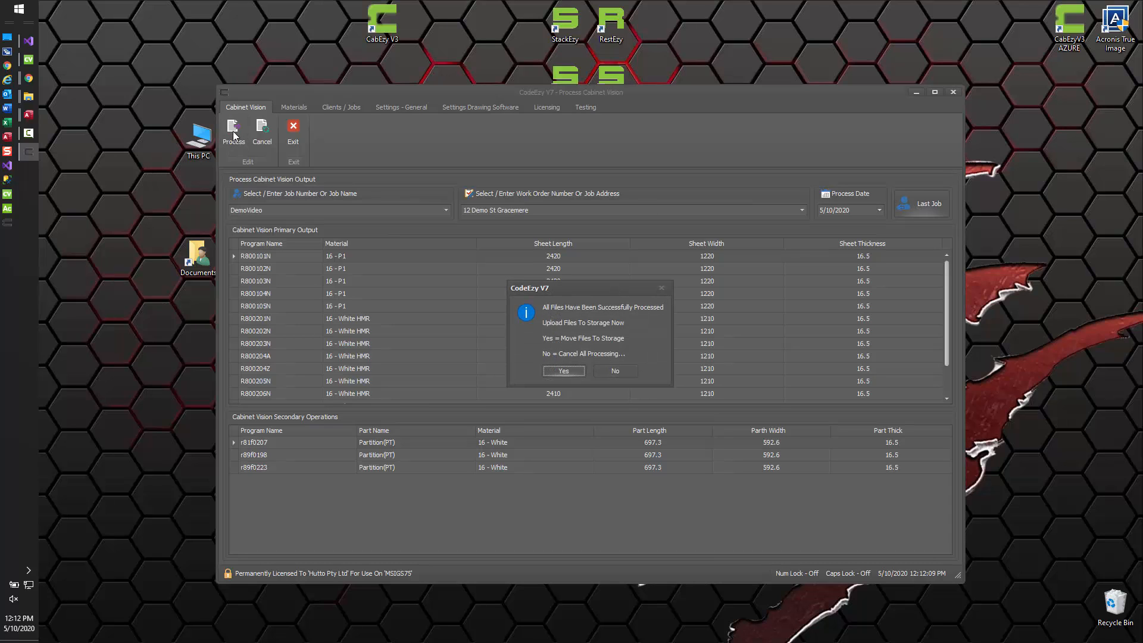
click(562, 371)
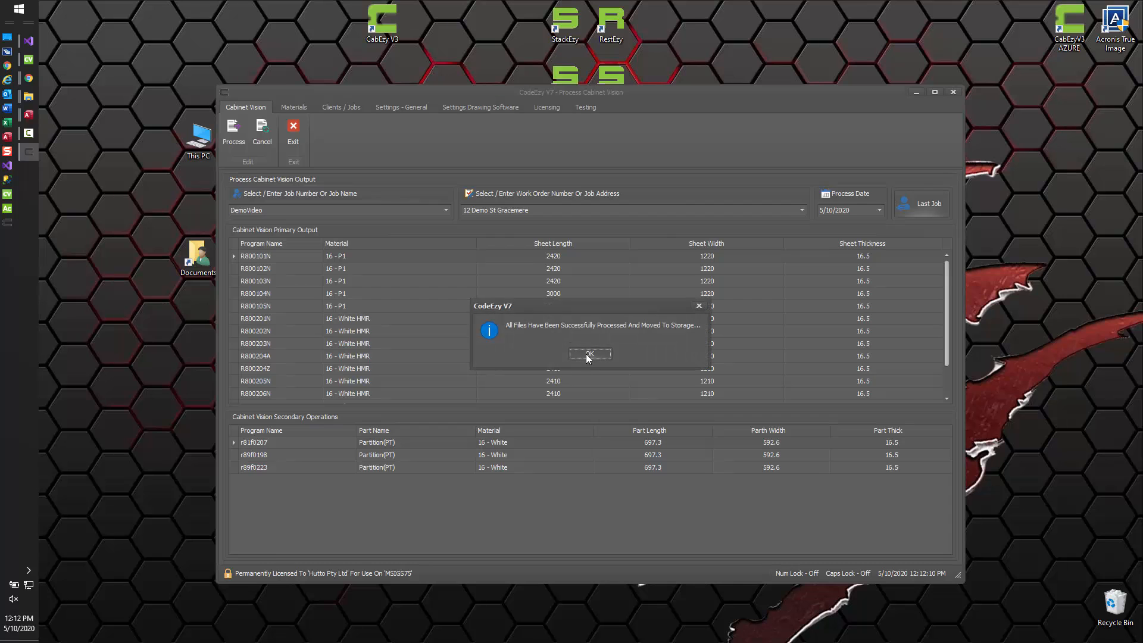
click(587, 354)
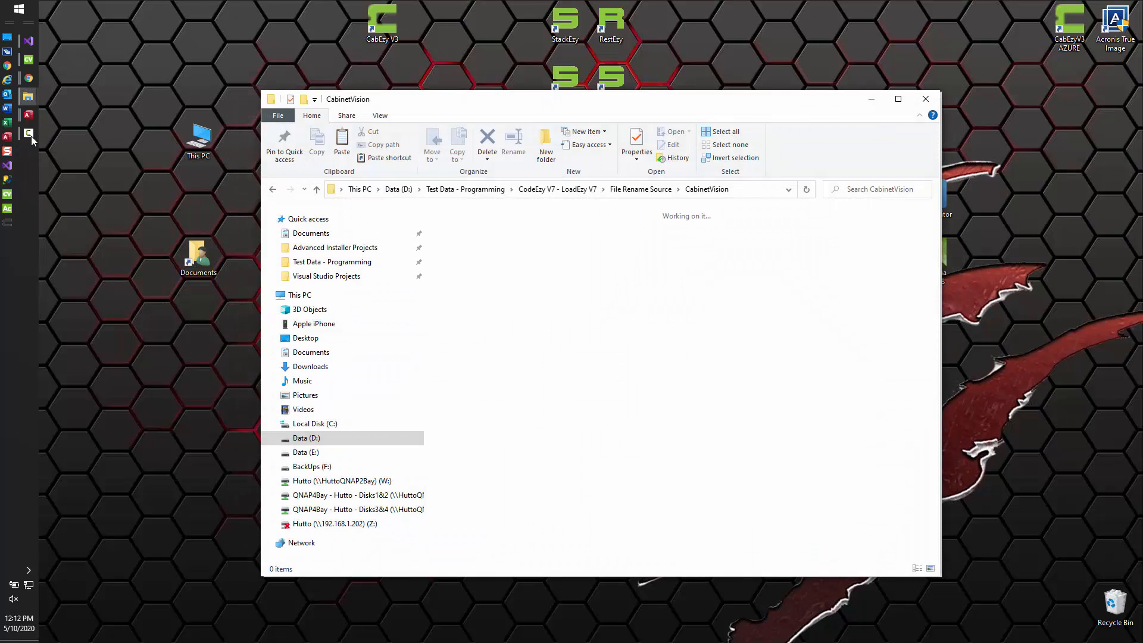
Open the demo job's storage folder again to check the newly moved documents
click(28, 96)
click(108, 151)
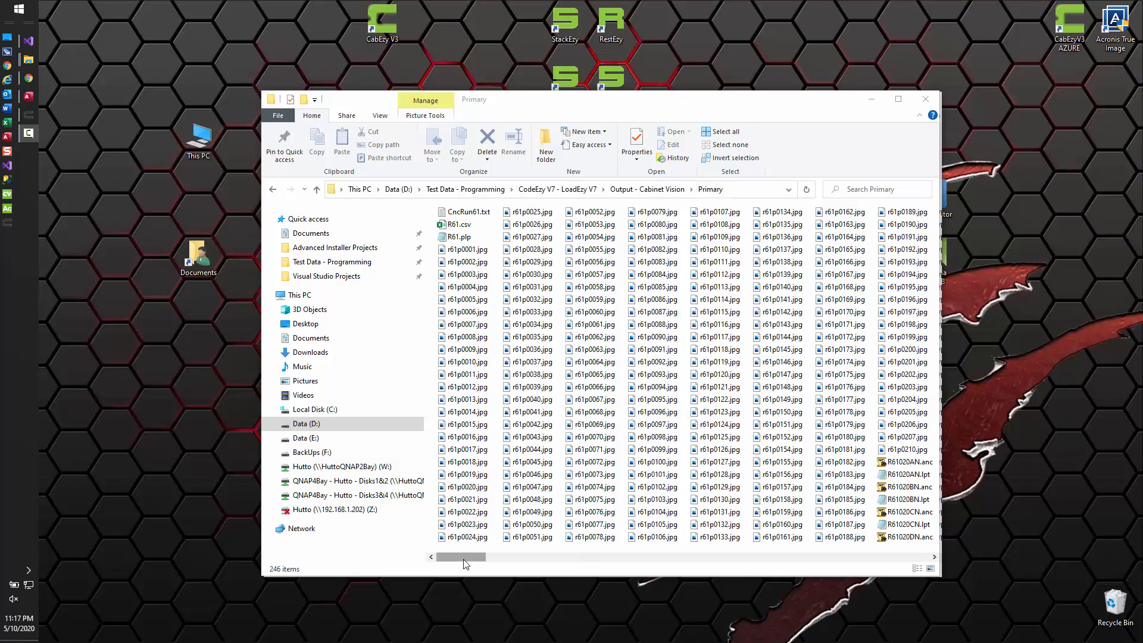
Review the R61 output files, process the R61 programs in CodeEzy with the last job's details, and move the files to storage
drag(468, 557, 494, 558)
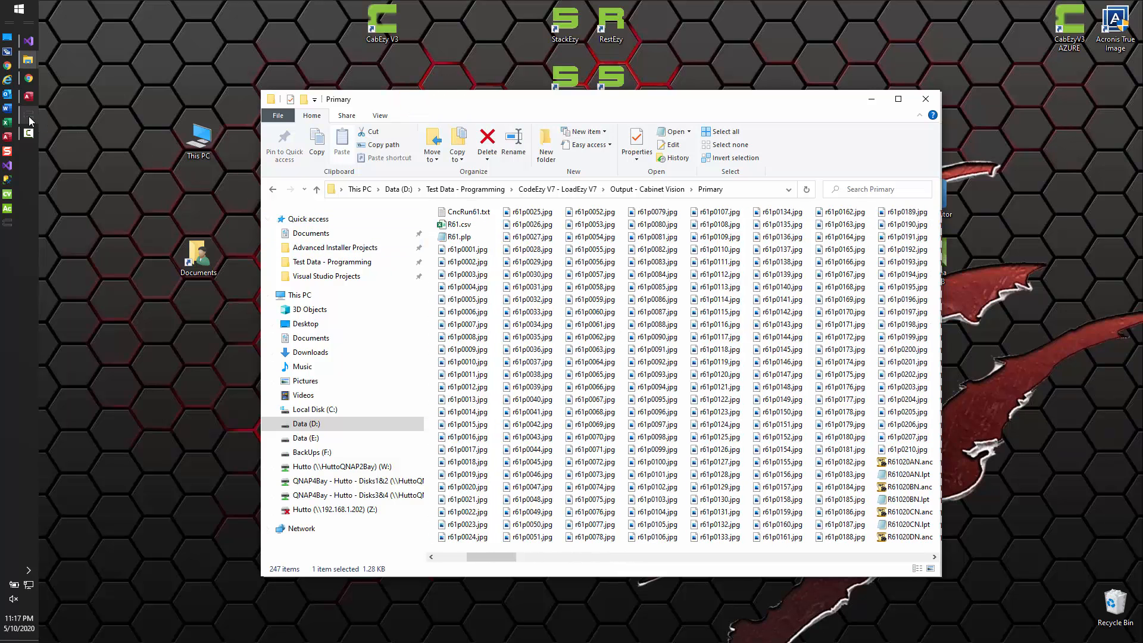
mouse_move(29, 114)
click(70, 146)
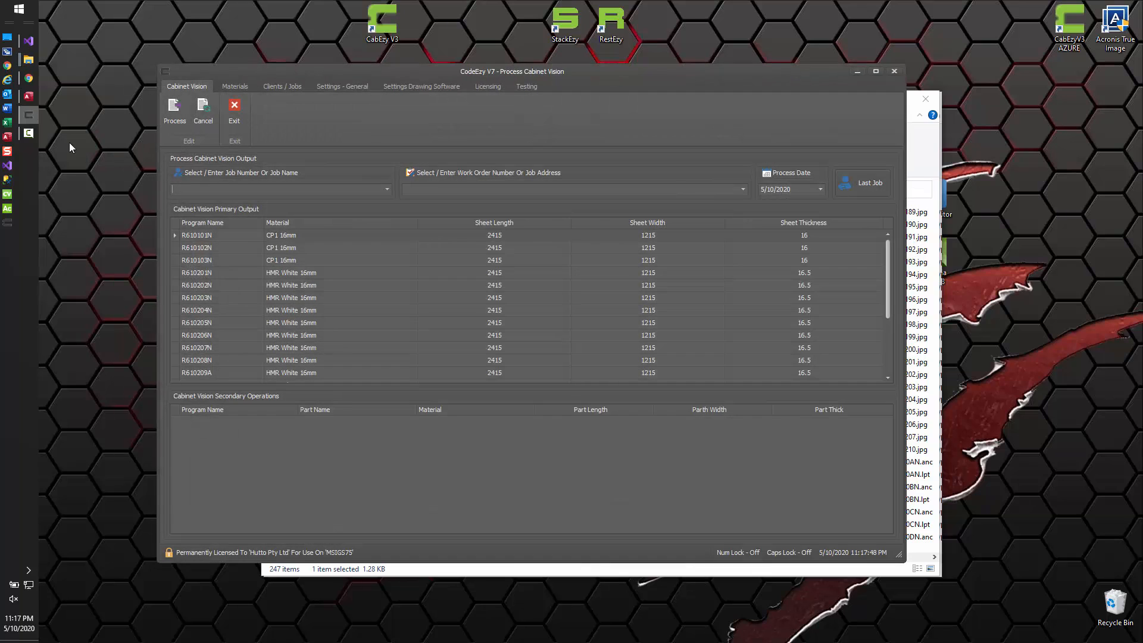
click(859, 187)
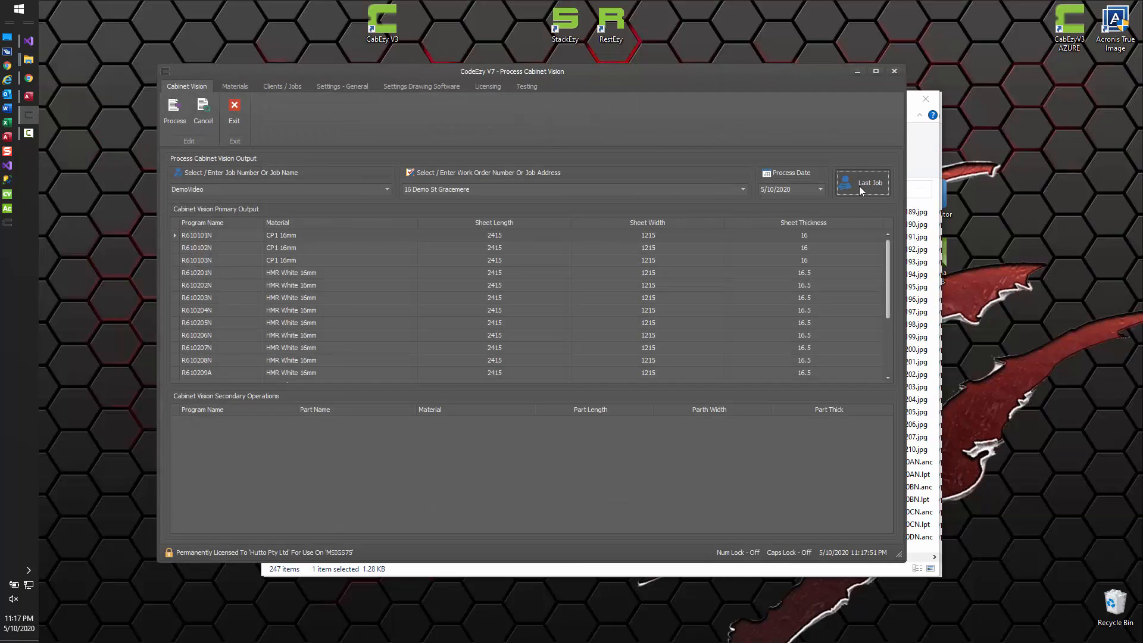
click(179, 119)
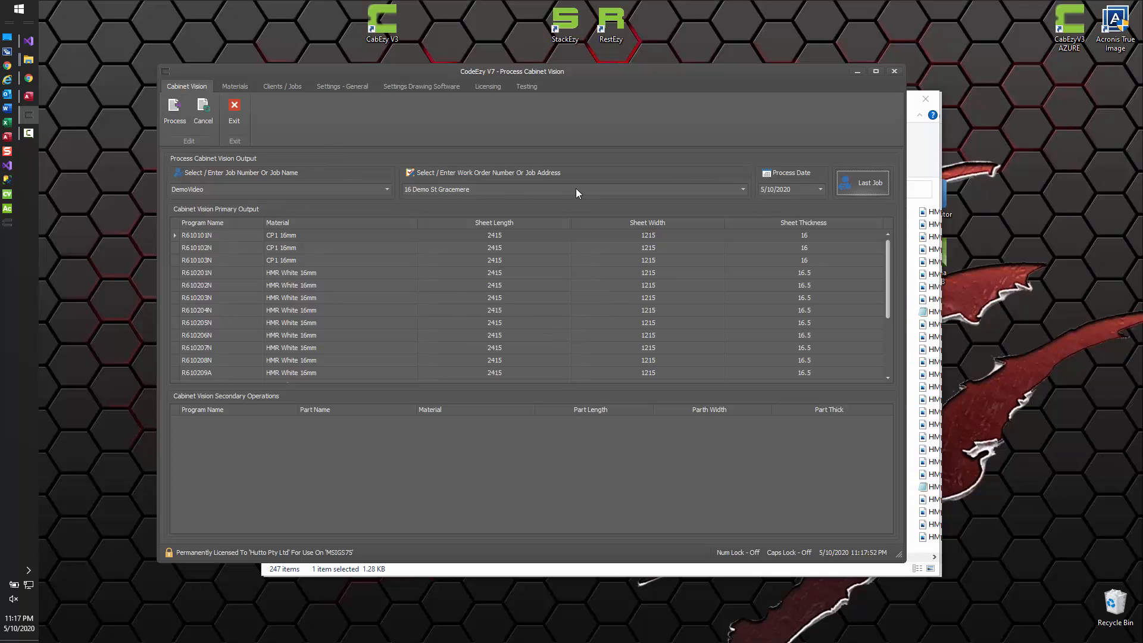
click(504, 349)
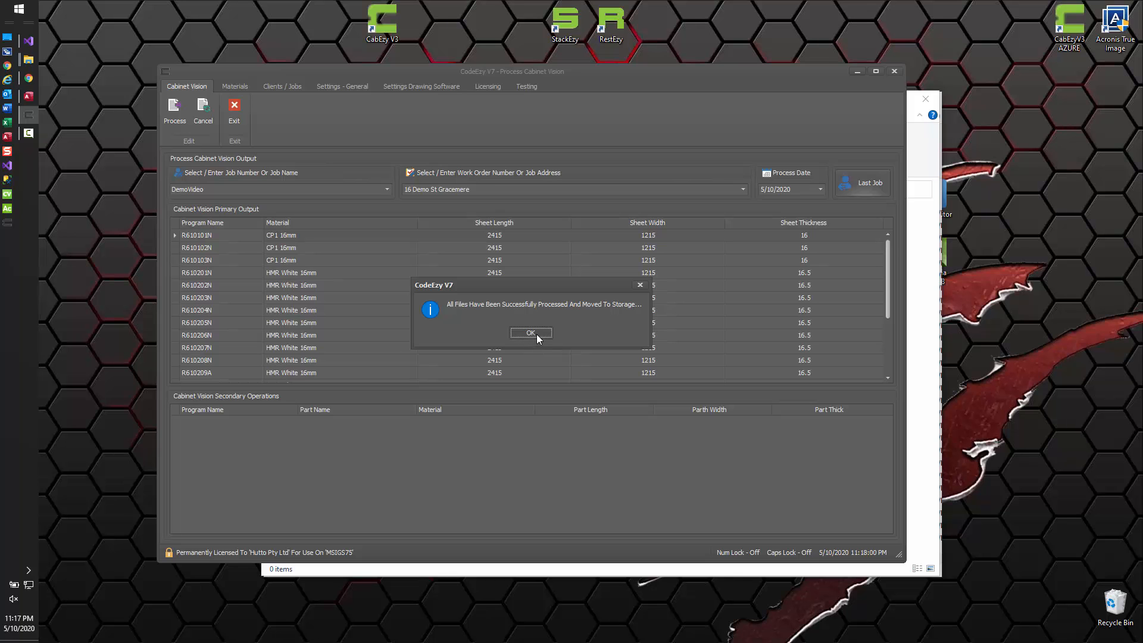
click(536, 334)
Examine the stored programs, label files and part images in the job's MasterwoodLoader CabinetVision Primary folder
mouse_move(28, 63)
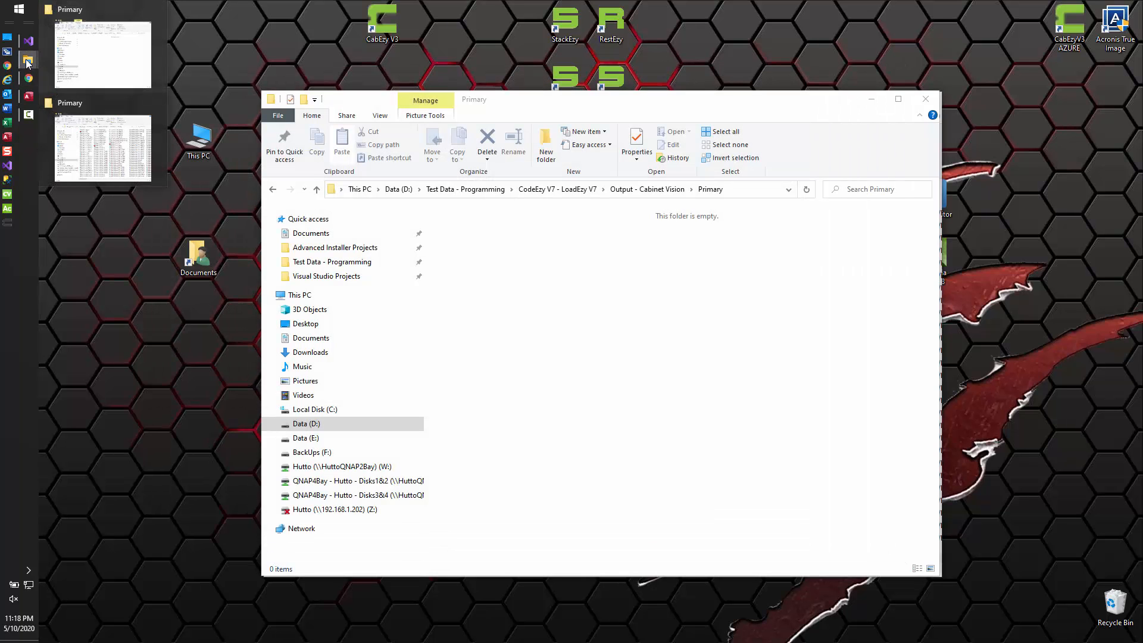
click(84, 110)
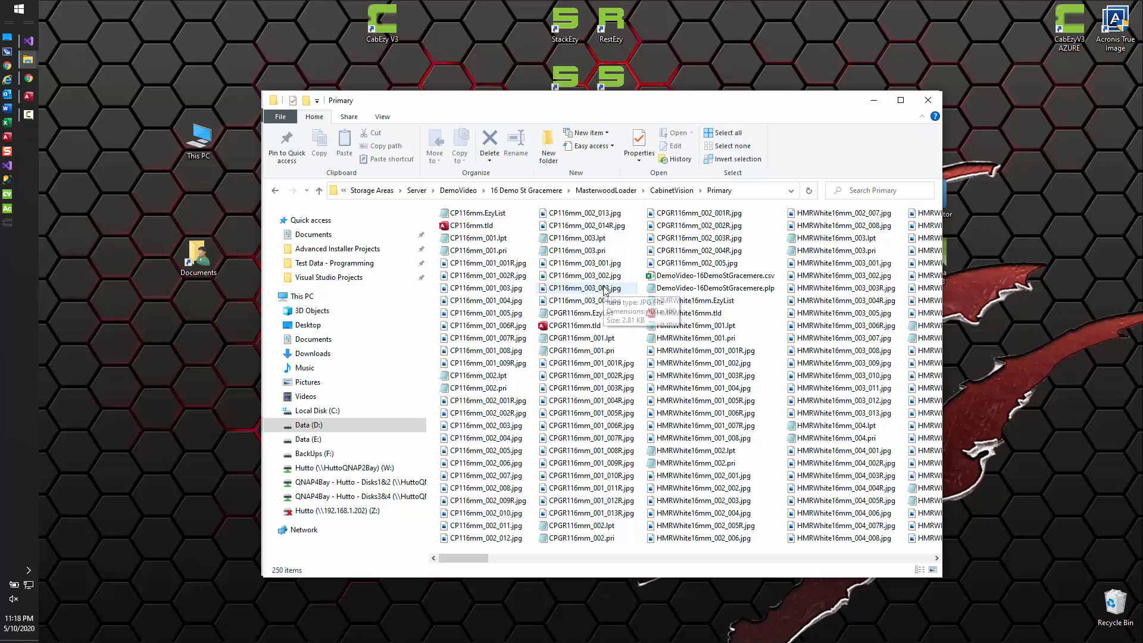
scroll(592, 326, down, 6)
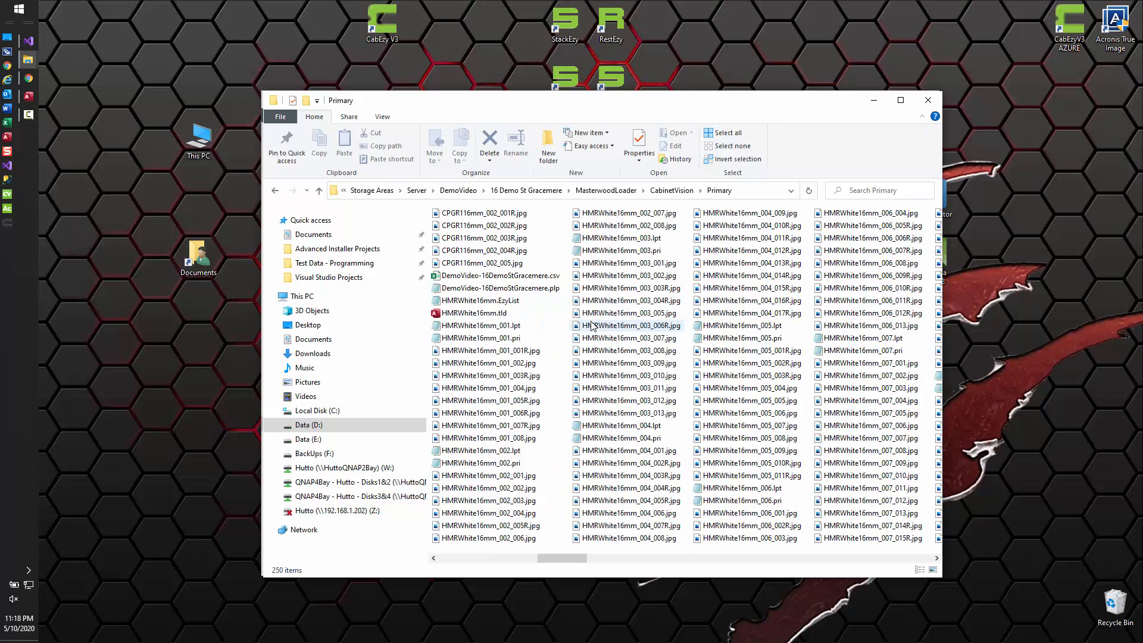
scroll(591, 329, up, 6)
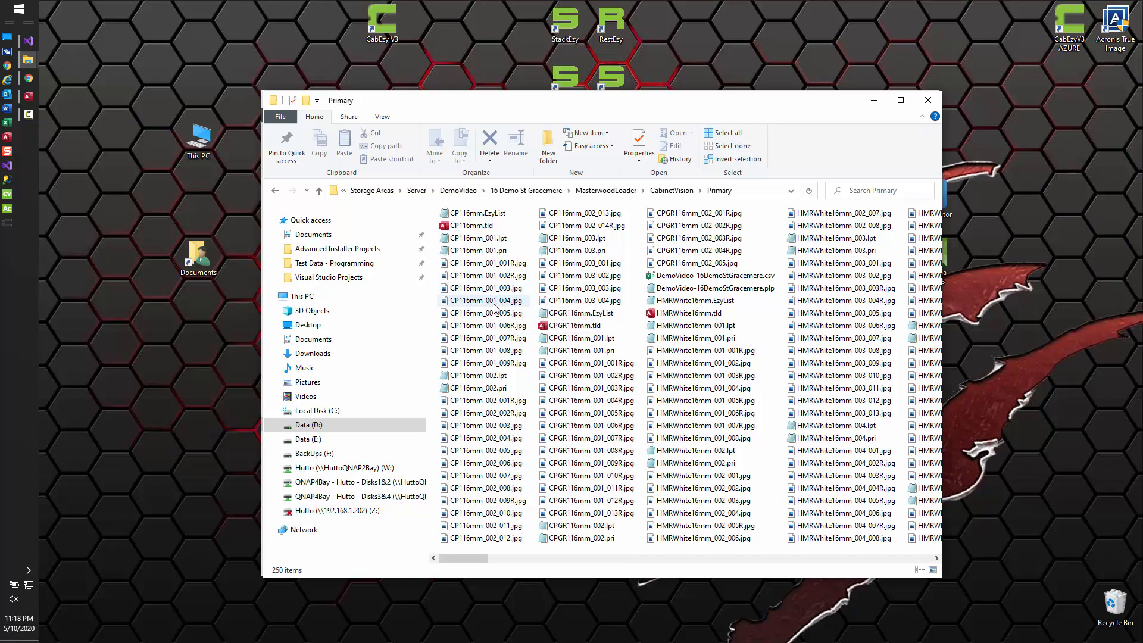
scroll(505, 307, down, 2)
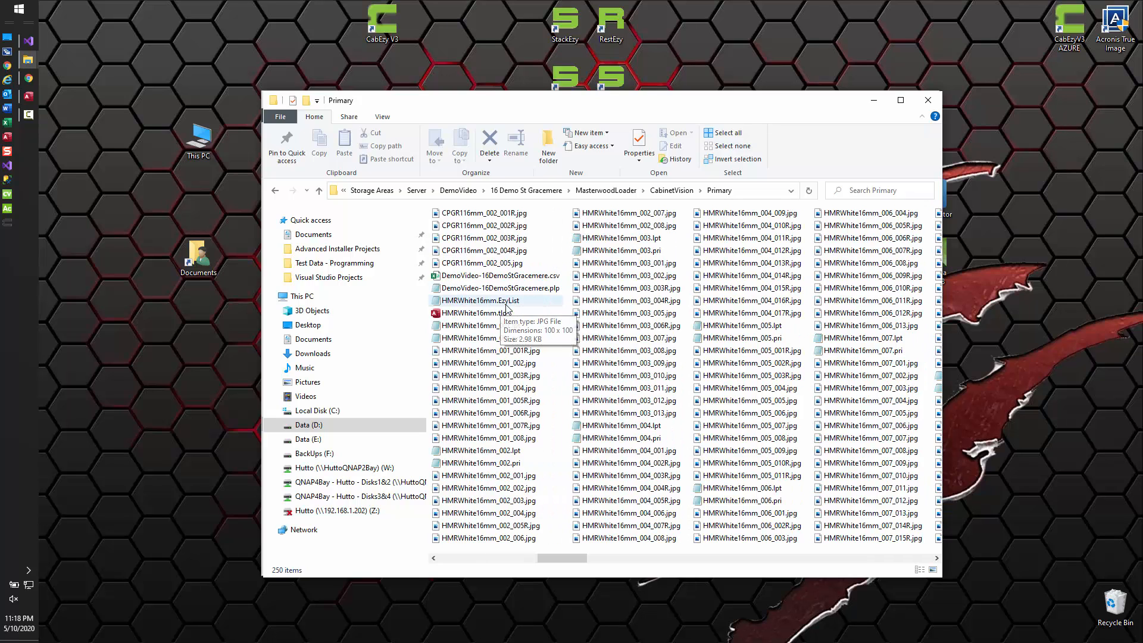
scroll(506, 307, down, 1)
scroll(506, 306, down, 3)
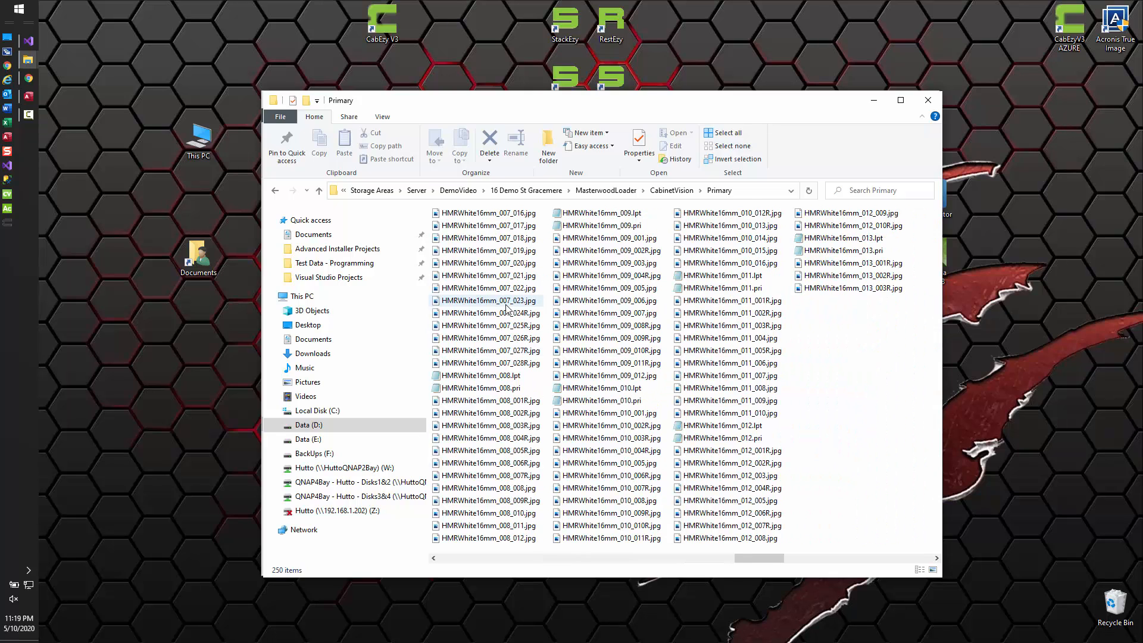
scroll(506, 306, down, 1)
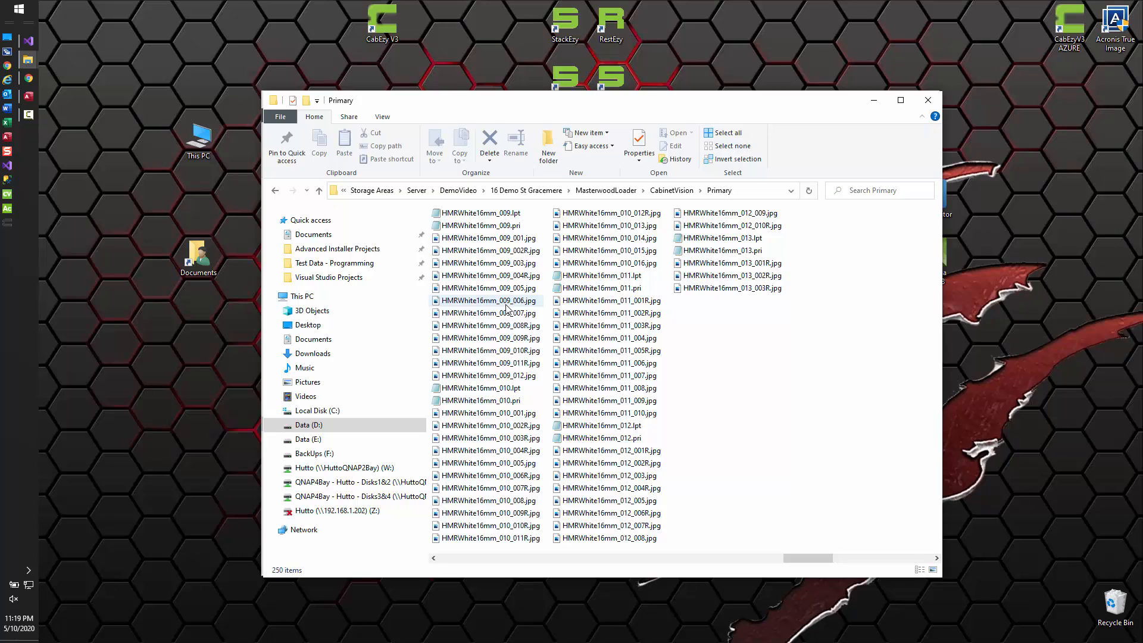